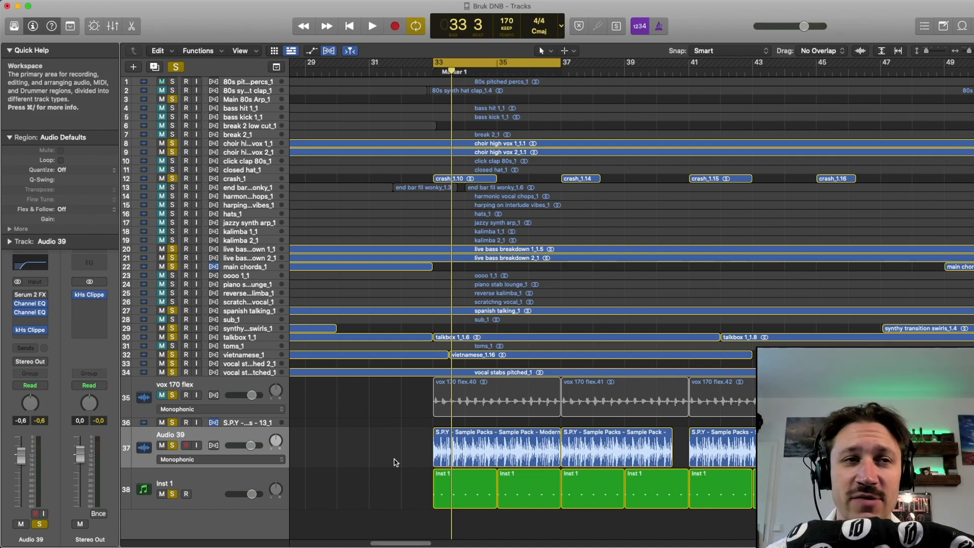
# Step: Play the looped section with Serum 2 FX bypassed on Audio 39, then enable the plug-in and play it again
pyautogui.press('space')
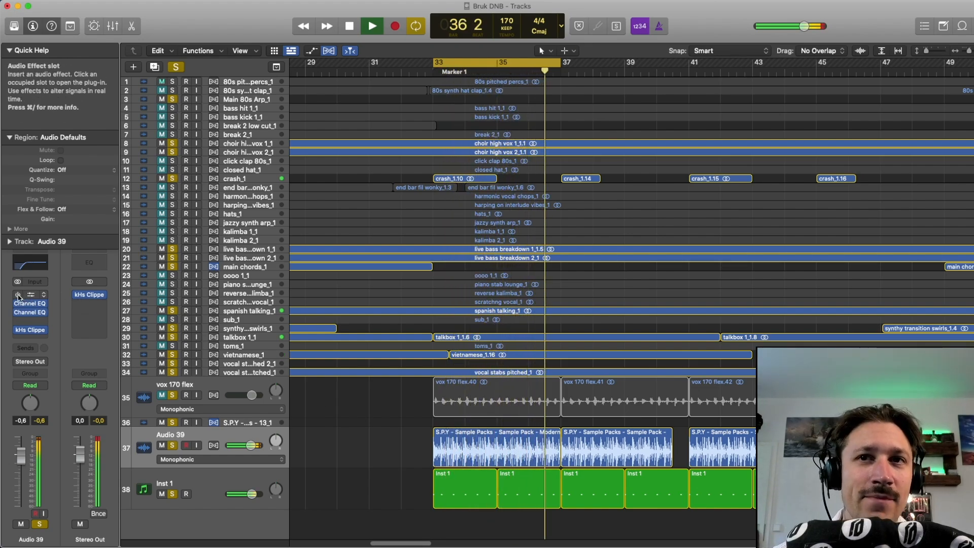
pyautogui.press('space')
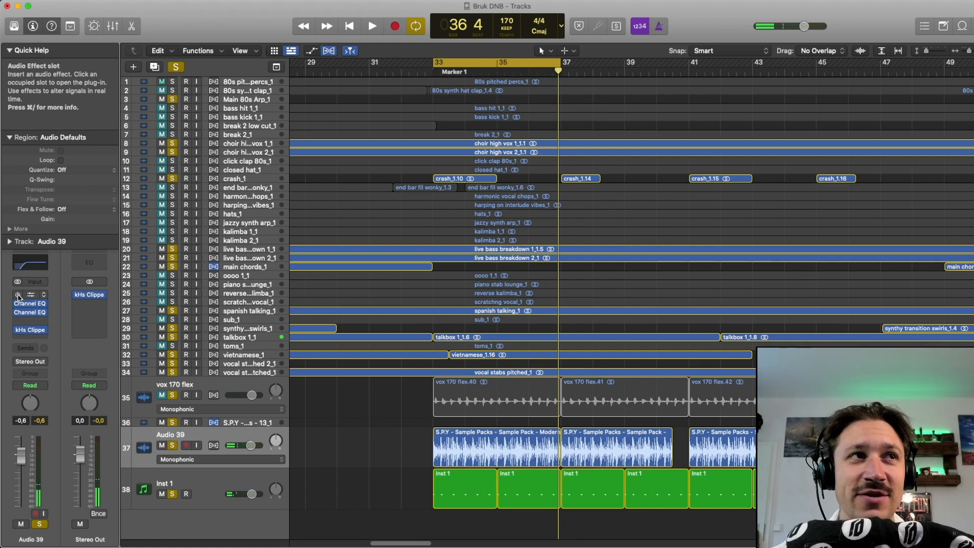
pyautogui.press('space')
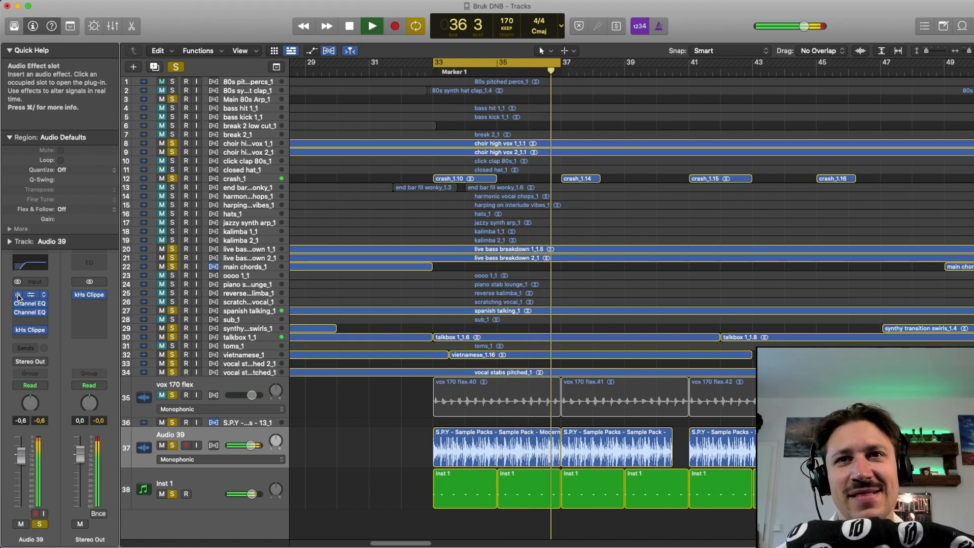
pyautogui.press('space')
pyautogui.press('space')
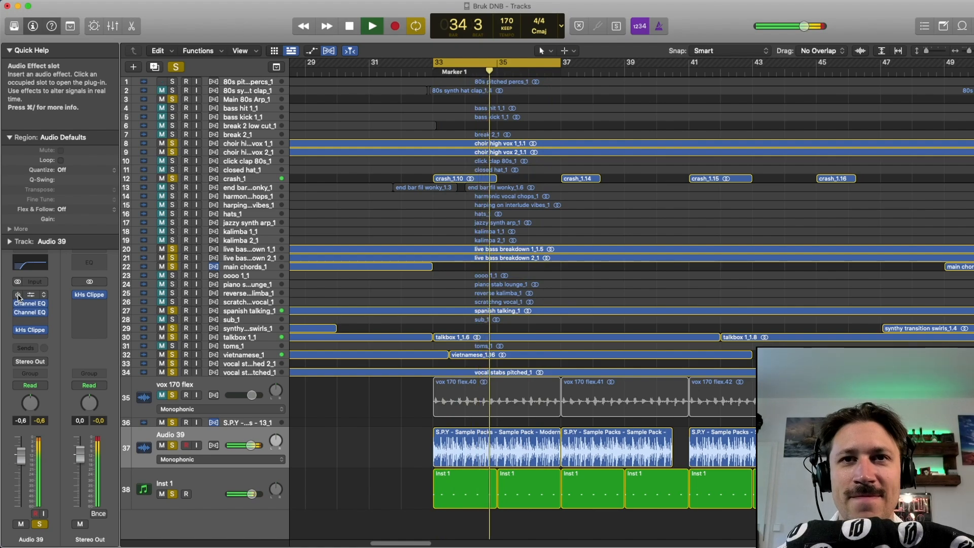
pyautogui.press('space')
pyautogui.click(18, 295)
pyautogui.press('space')
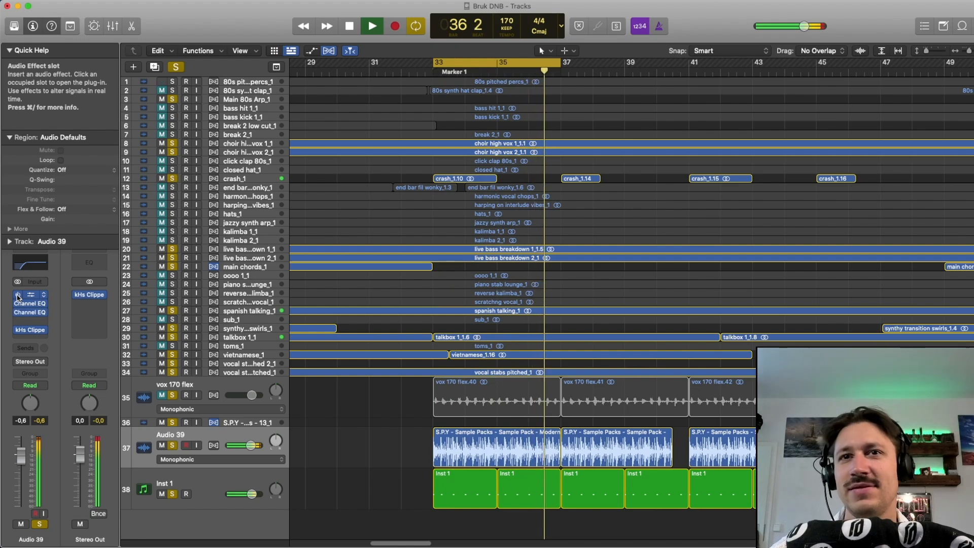
pyautogui.press('space')
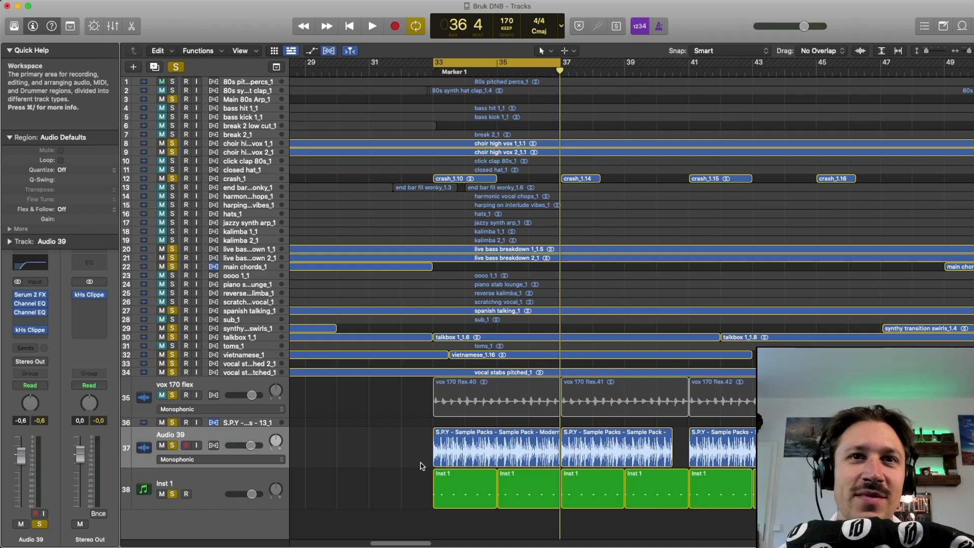
pyautogui.moveTo(404, 415); pyautogui.dragTo(441, 479)
pyautogui.click(399, 437)
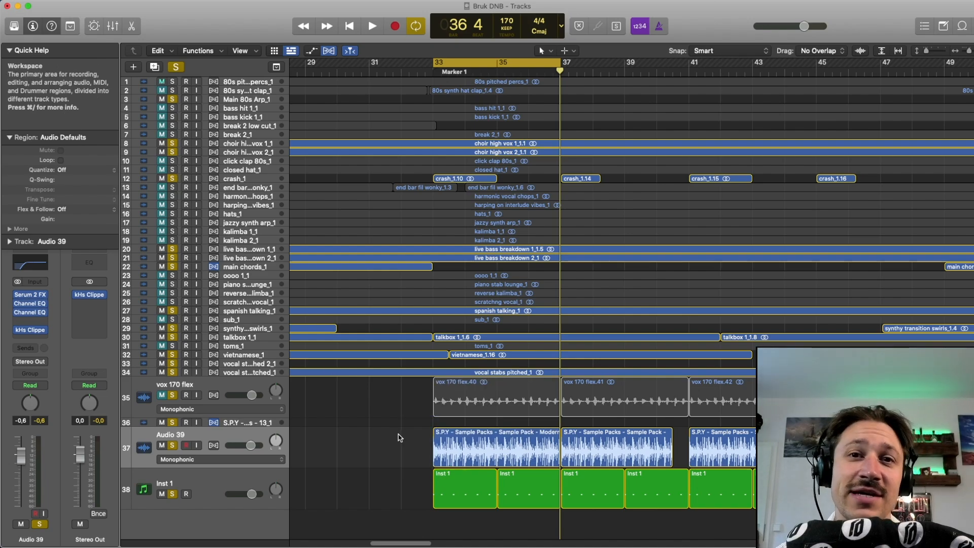
pyautogui.moveTo(353, 429)
pyautogui.mouseDown()
pyautogui.moveTo(426, 505)
pyautogui.moveTo(423, 495)
pyautogui.mouseUp()
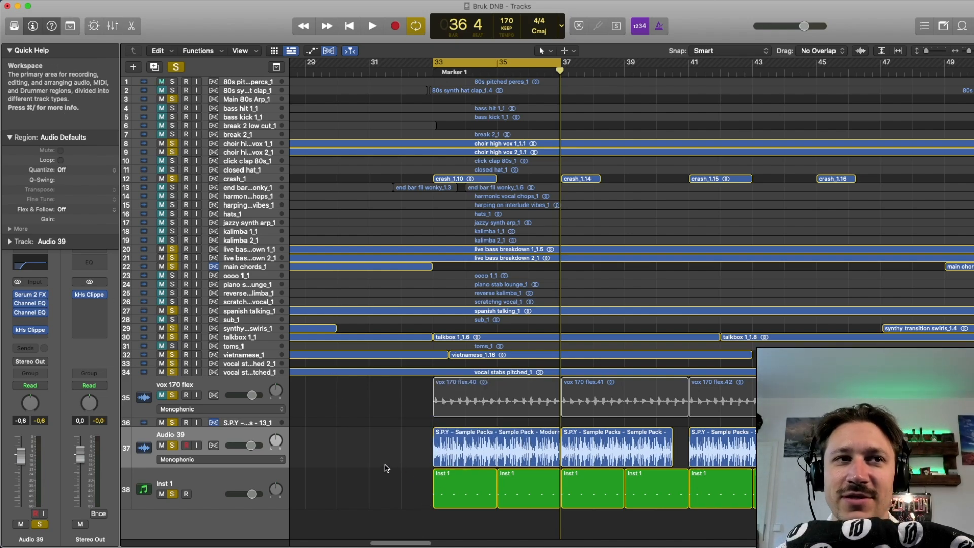
# Step: Turn off solo on every track except Audio 39
pyautogui.click(173, 494)
pyautogui.moveTo(172, 372); pyautogui.dragTo(172, 81)
pyautogui.click(172, 395)
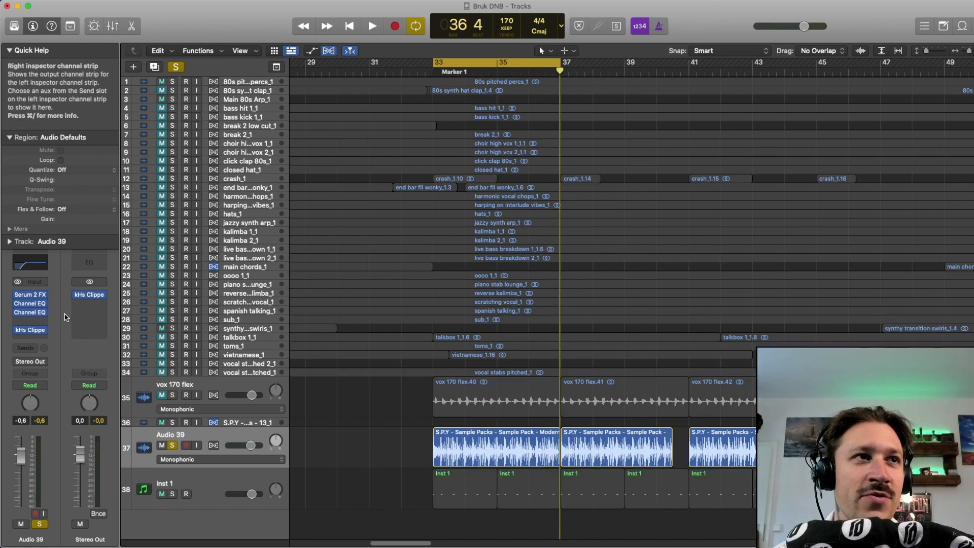
# Step: Compare the soloed Audio 39 loop with Serum 2 FX bypassed and enabled
pyautogui.press('space')
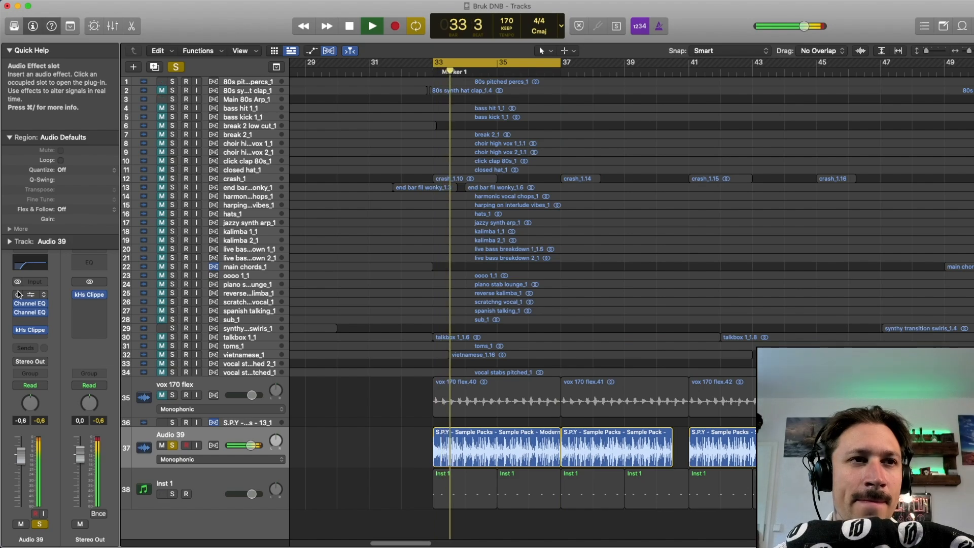
pyautogui.press('space')
pyautogui.click(19, 295)
pyautogui.press('space')
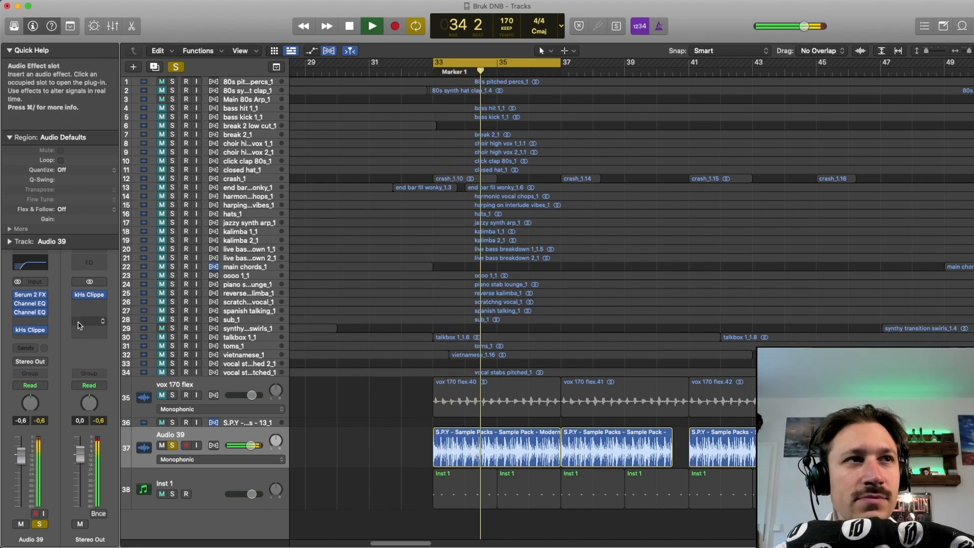
pyautogui.press('space')
# Step: Open Serum 2 FX on Audio 39 and bypass its Splitter L/H, Convolve, Hyper/Dimension, Chorus and Bode modules
pyautogui.click(31, 295)
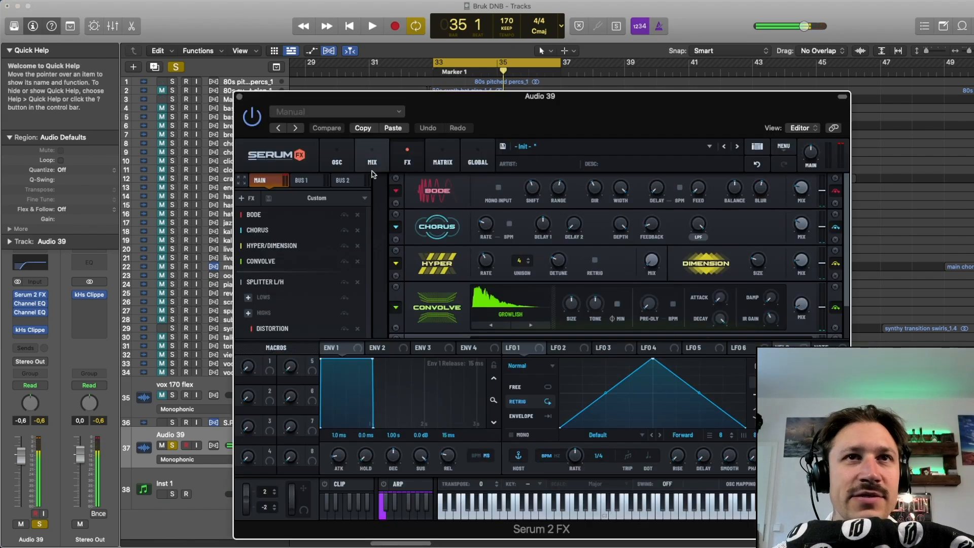
pyautogui.moveTo(396, 107); pyautogui.dragTo(374, 98)
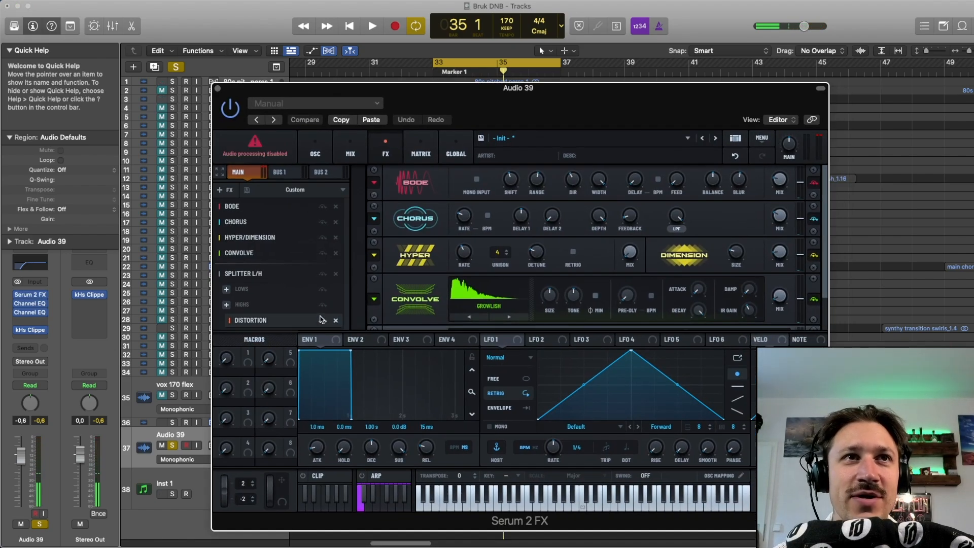
pyautogui.click(322, 274)
pyautogui.click(322, 253)
pyautogui.click(323, 238)
pyautogui.click(323, 222)
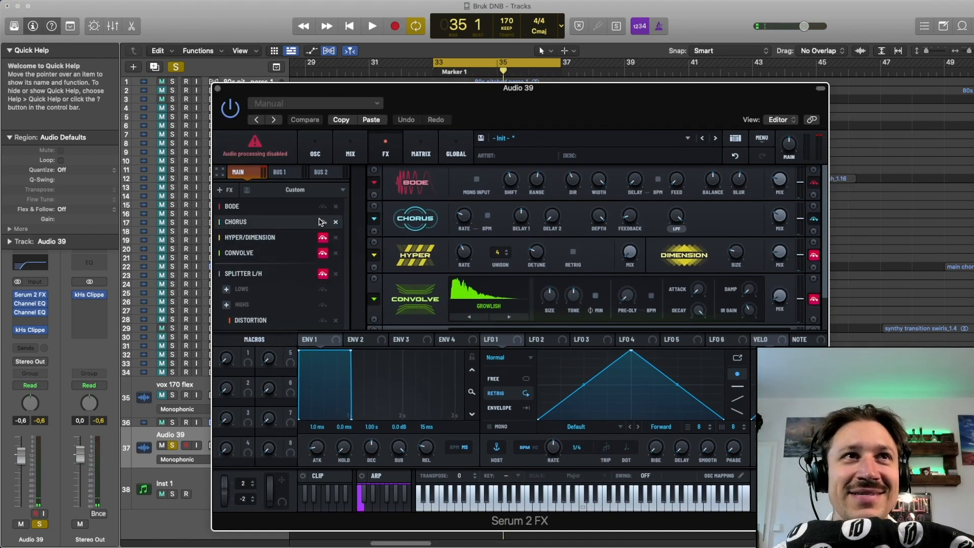
pyautogui.click(321, 210)
pyautogui.moveTo(350, 91); pyautogui.dragTo(278, 66)
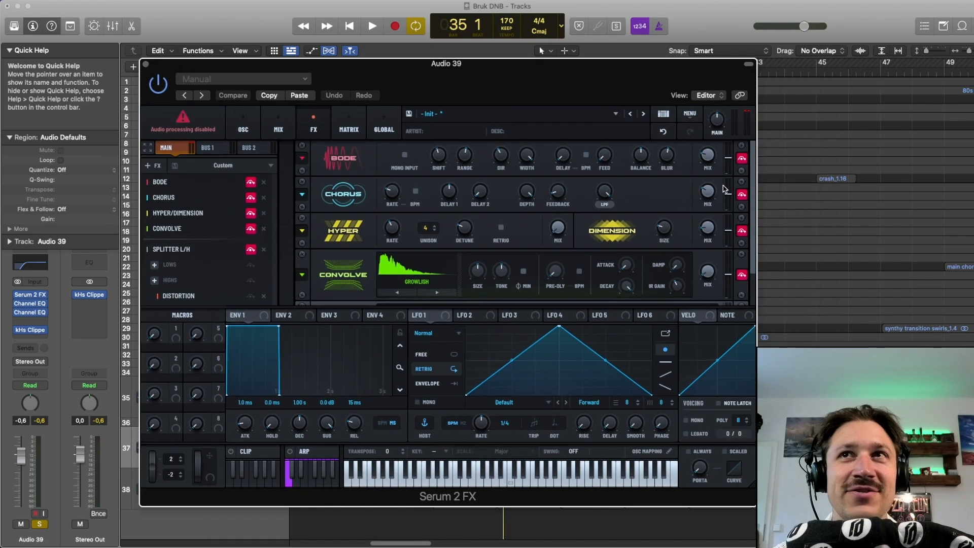
# Step: Play the Audio 39 loop with all the Serum 2 FX modules bypassed
pyautogui.click(813, 193)
pyautogui.press('space')
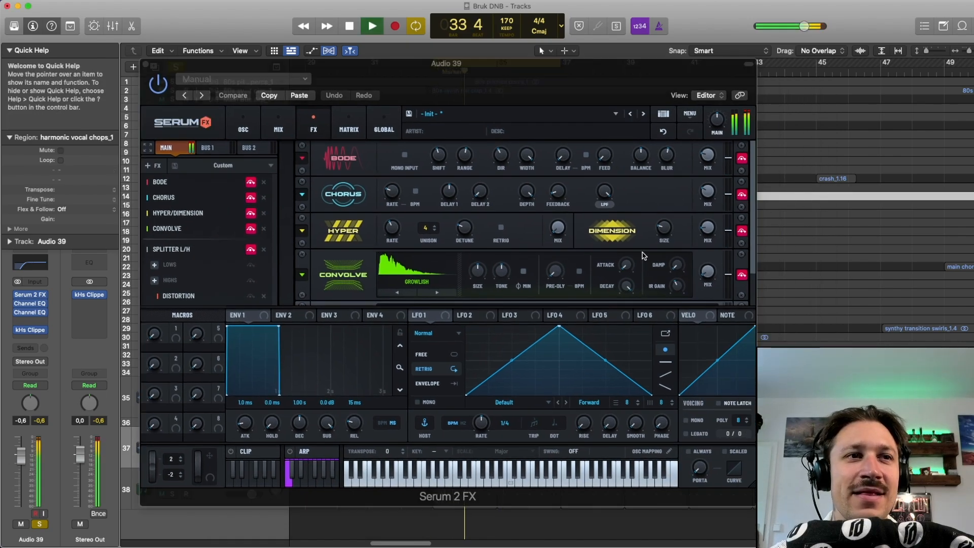
pyautogui.press('space')
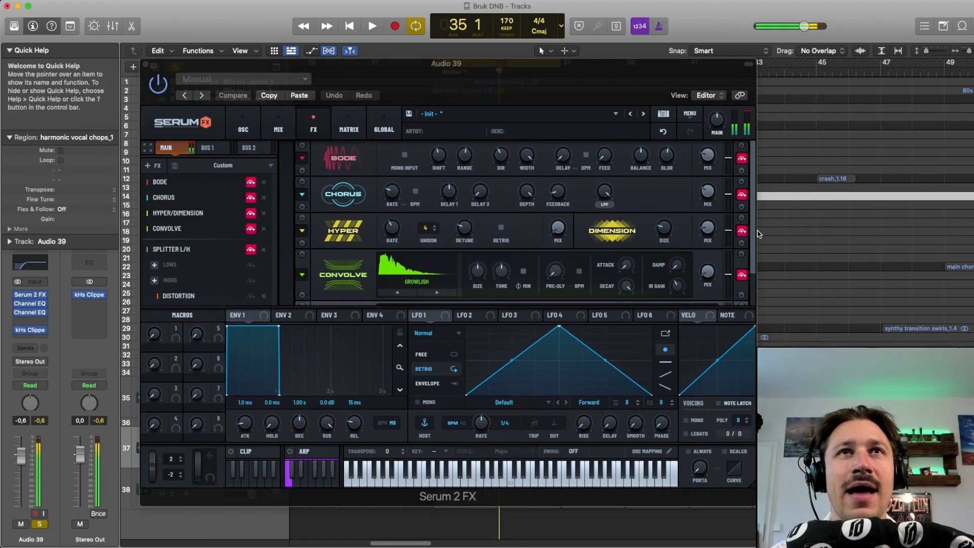
# Step: Enable the Bode module and adjust its wet mix to about 51% while auditioning the loop
pyautogui.moveTo(751, 261); pyautogui.dragTo(745, 188)
pyautogui.click(741, 159)
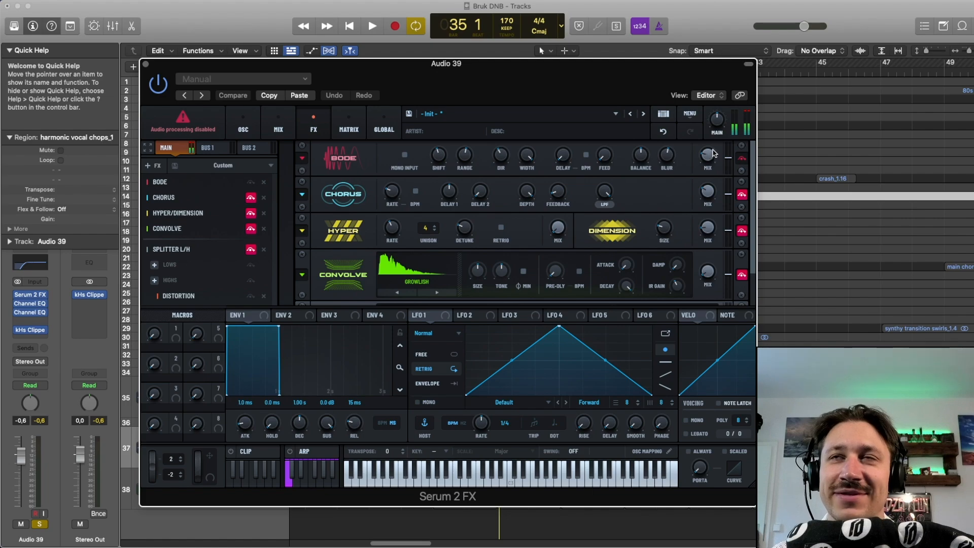
pyautogui.moveTo(708, 158); pyautogui.dragTo(706, 124)
pyautogui.press('space')
pyautogui.press('space')
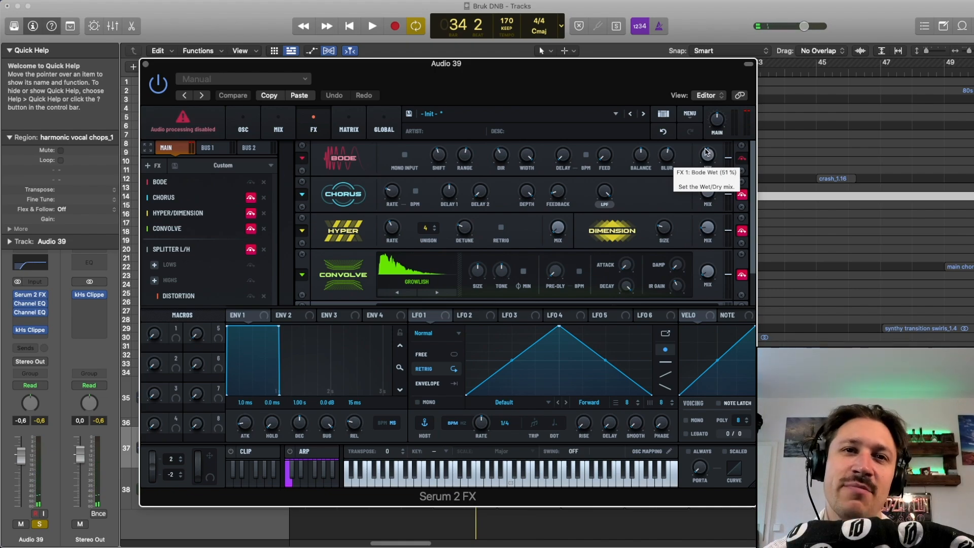
# Step: Try the Bode module's blur at 100% while the loop plays, and undo the change
pyautogui.press('space')
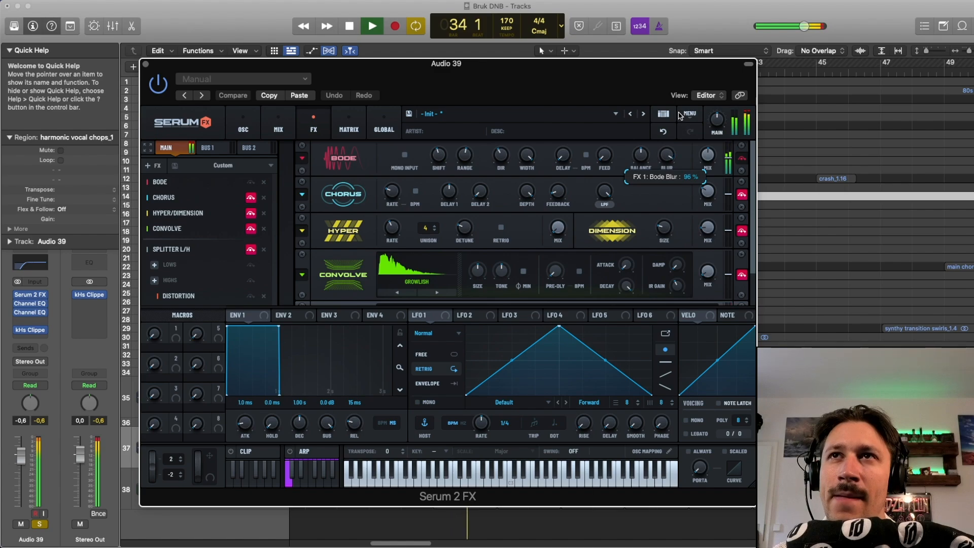
pyautogui.press('space')
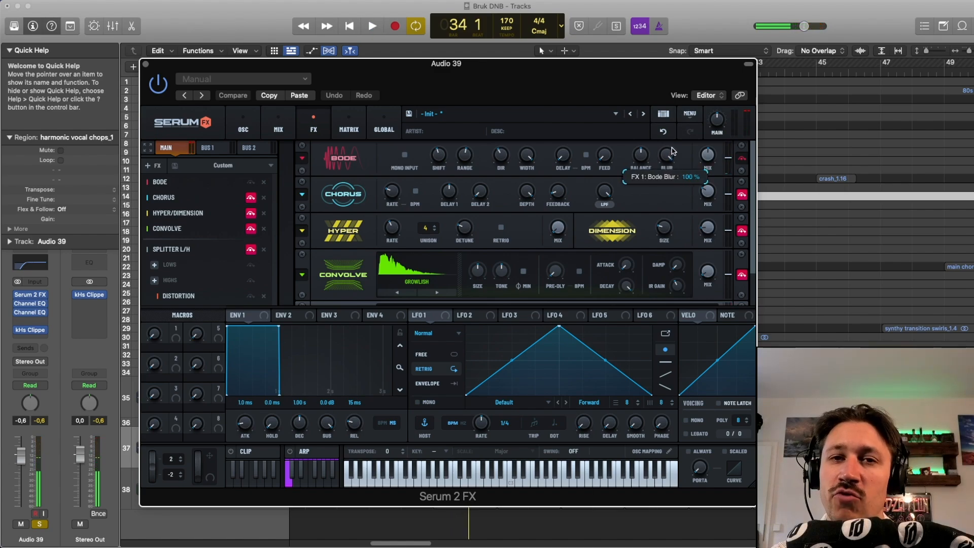
pyautogui.press('space')
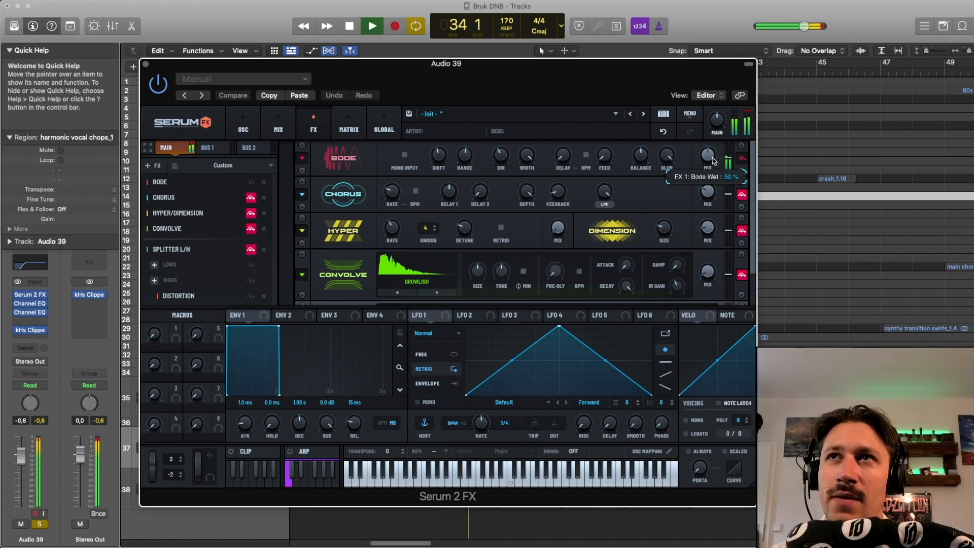
pyautogui.press('space')
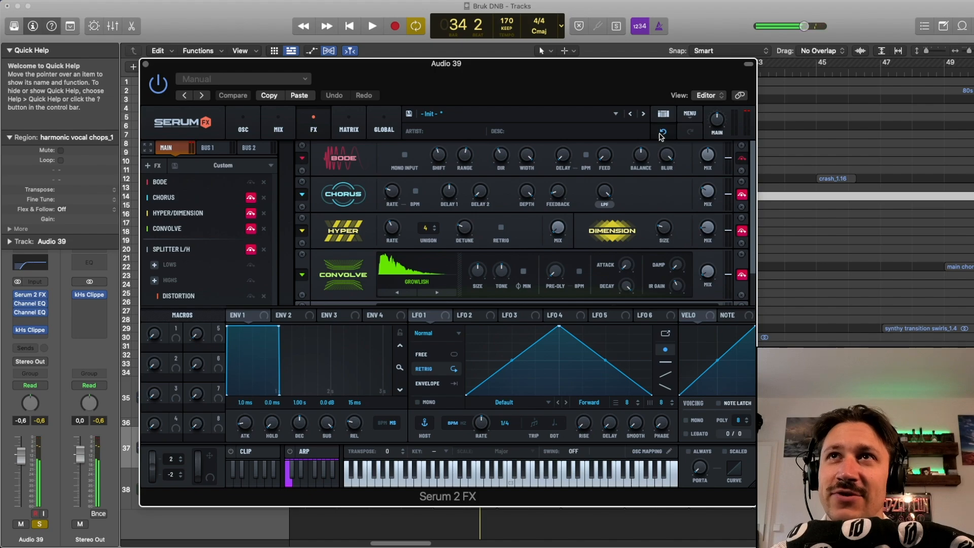
pyautogui.click(661, 133)
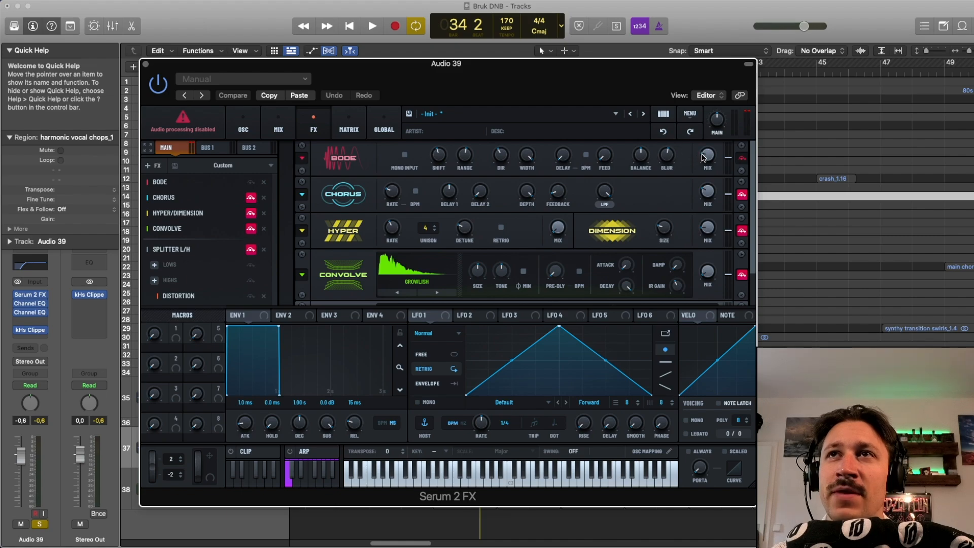
# Step: Audition the loop with Bode as the only active effect module
pyautogui.moveTo(704, 160)
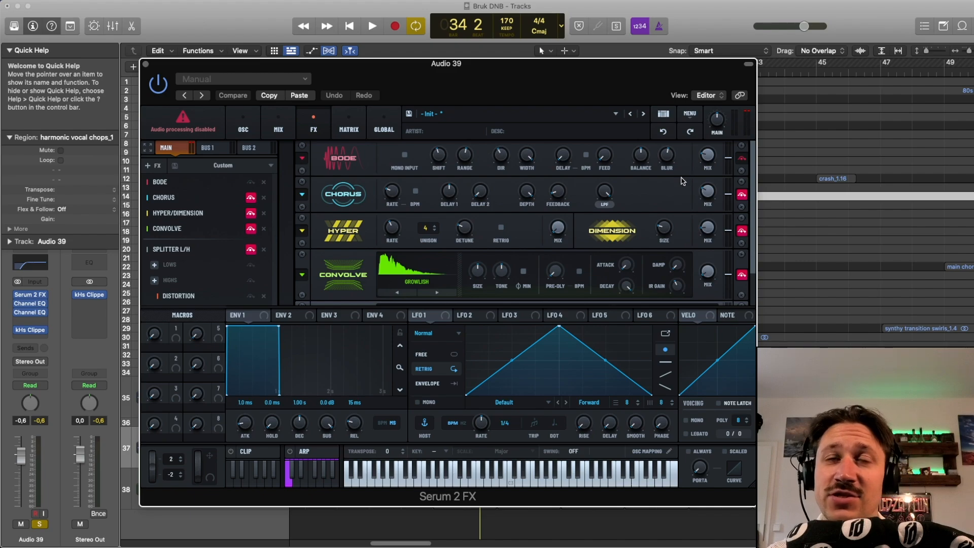
pyautogui.press('space')
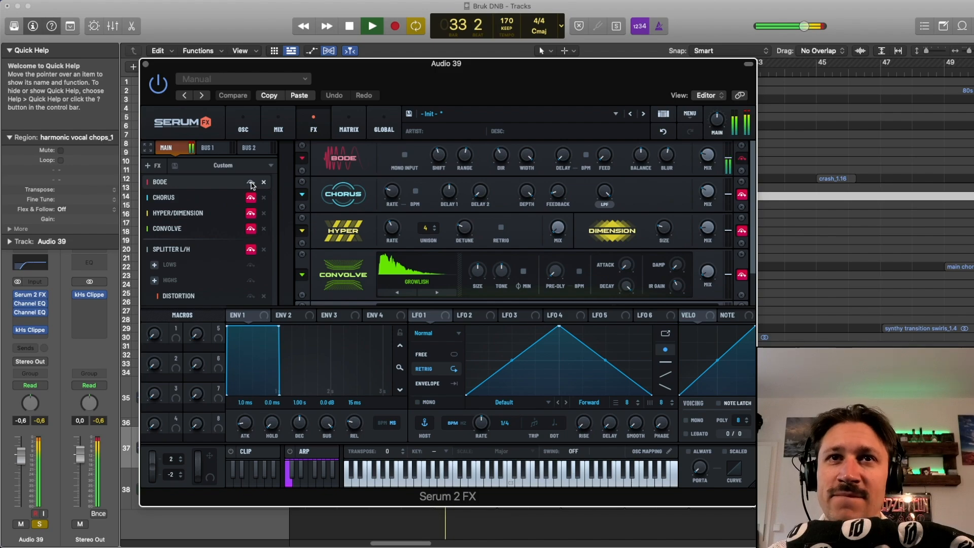
pyautogui.press('space')
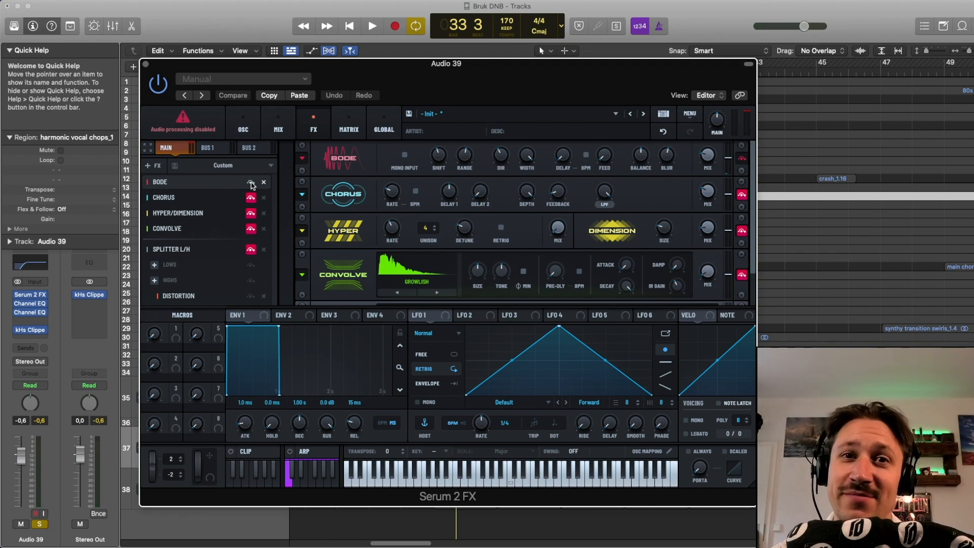
# Step: Enable the Chorus module alongside Bode and play the loop
pyautogui.click(250, 198)
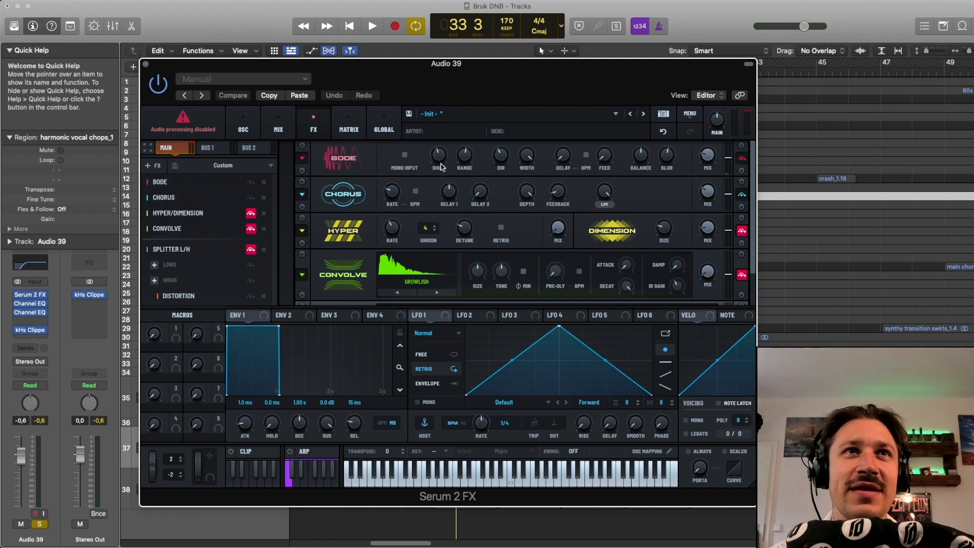
pyautogui.press('space')
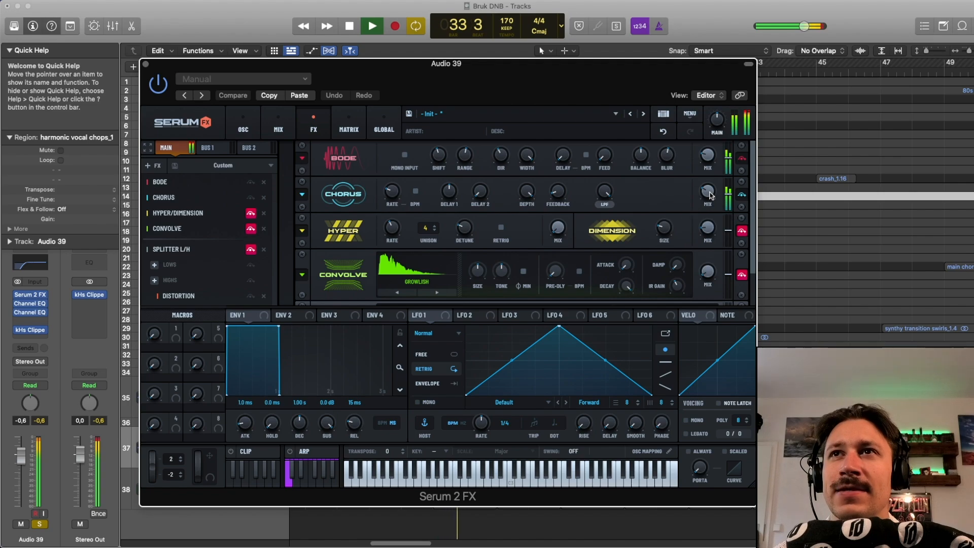
# Step: Try the Chorus module's wet mix at 100% while auditioning the loop, and undo the change
pyautogui.moveTo(710, 196); pyautogui.dragTo(716, 97)
pyautogui.press('space')
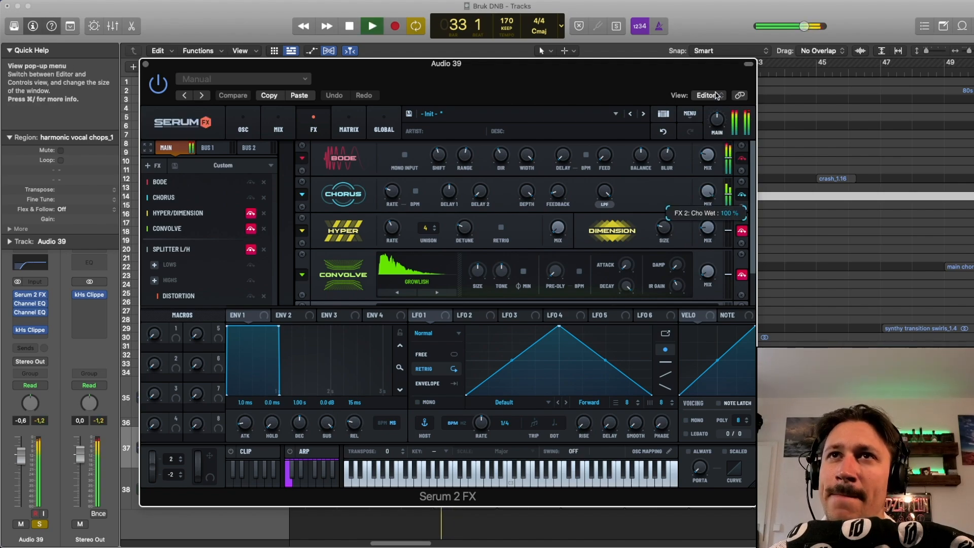
pyautogui.press('space')
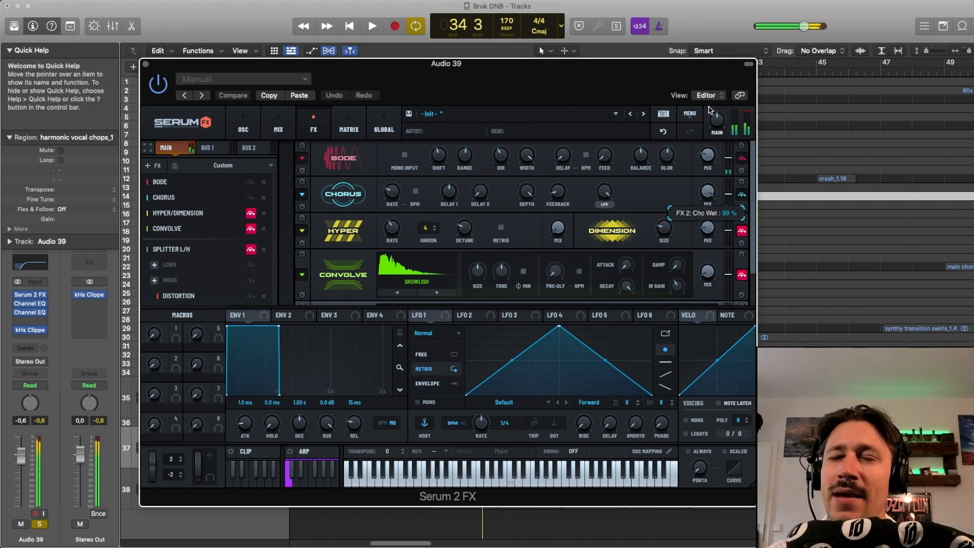
pyautogui.press('space')
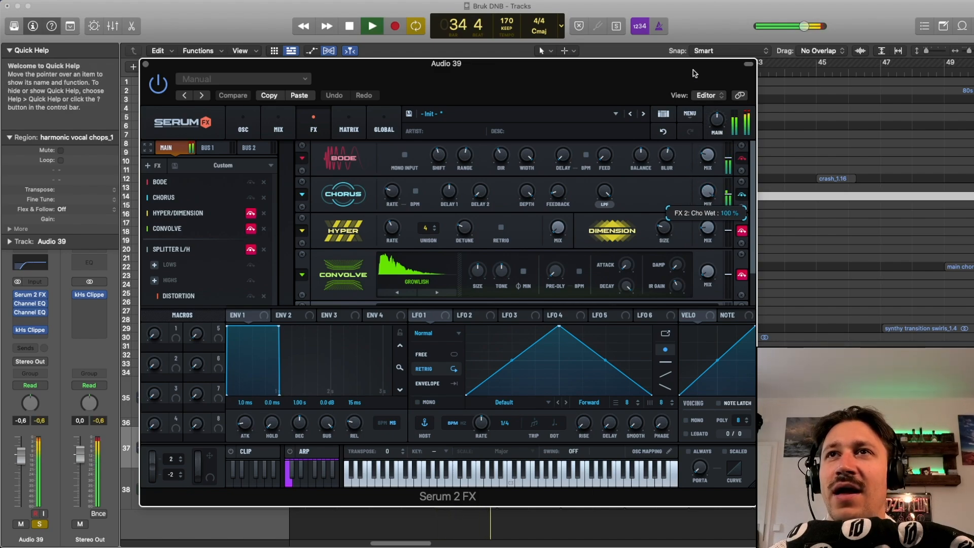
pyautogui.press('space')
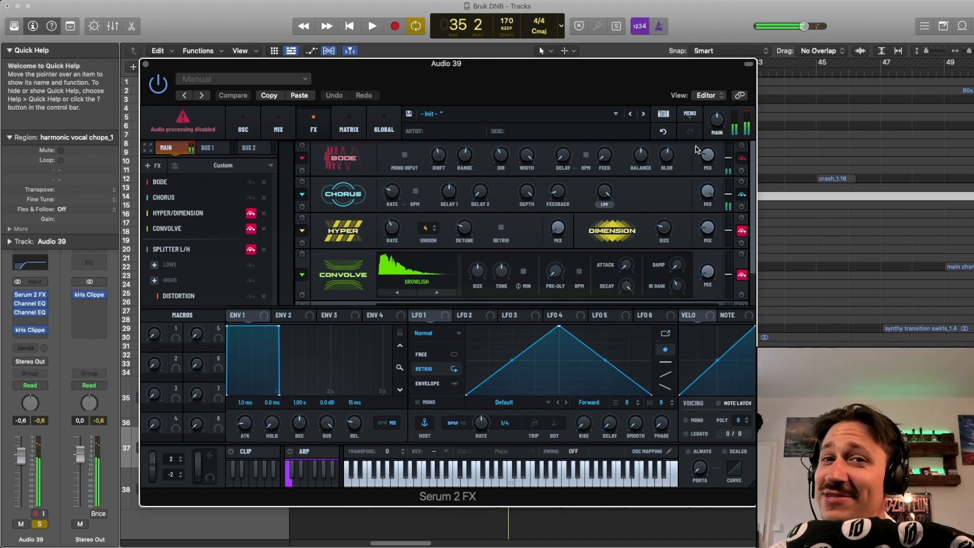
pyautogui.click(664, 134)
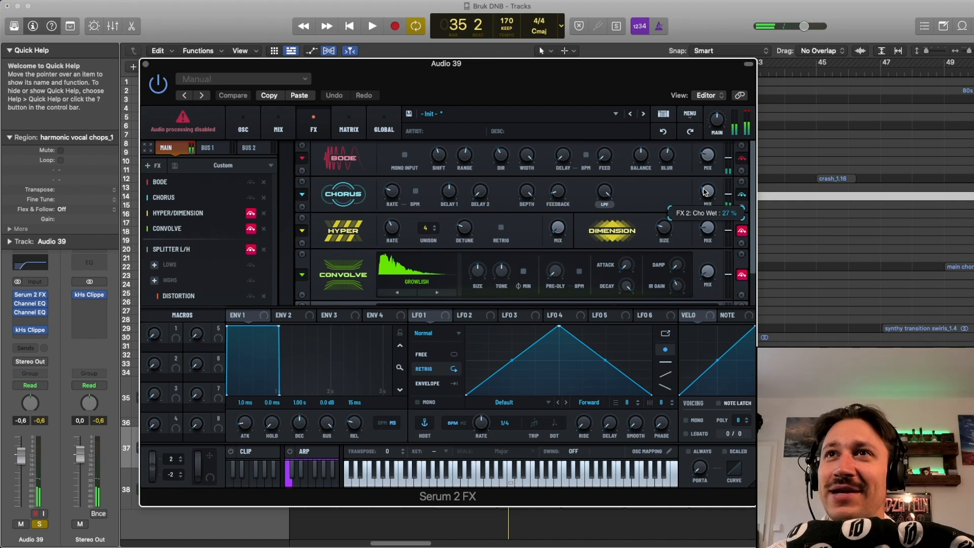
# Step: Compare the loop with the Chorus module bypassed and active while Bode stays on
pyautogui.press('space')
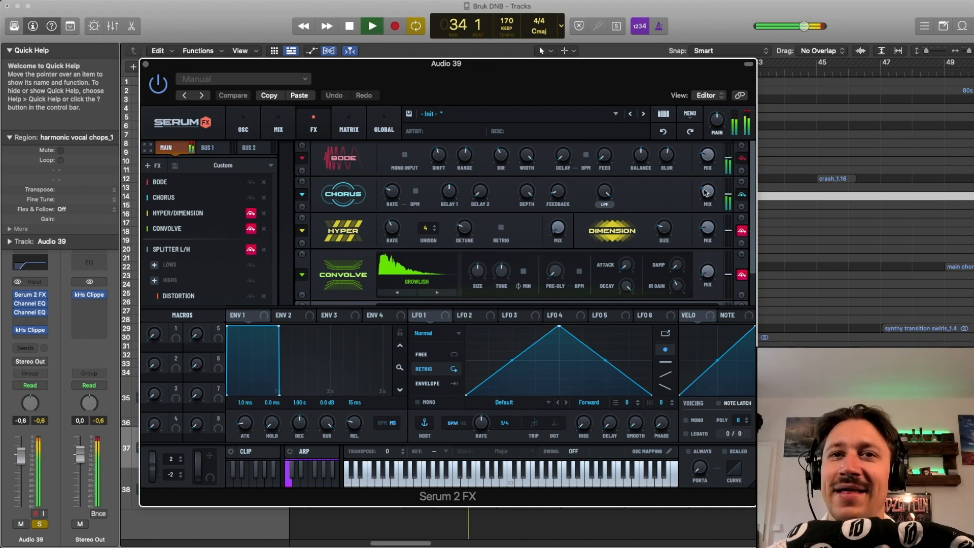
pyautogui.press('space')
pyautogui.press('space')
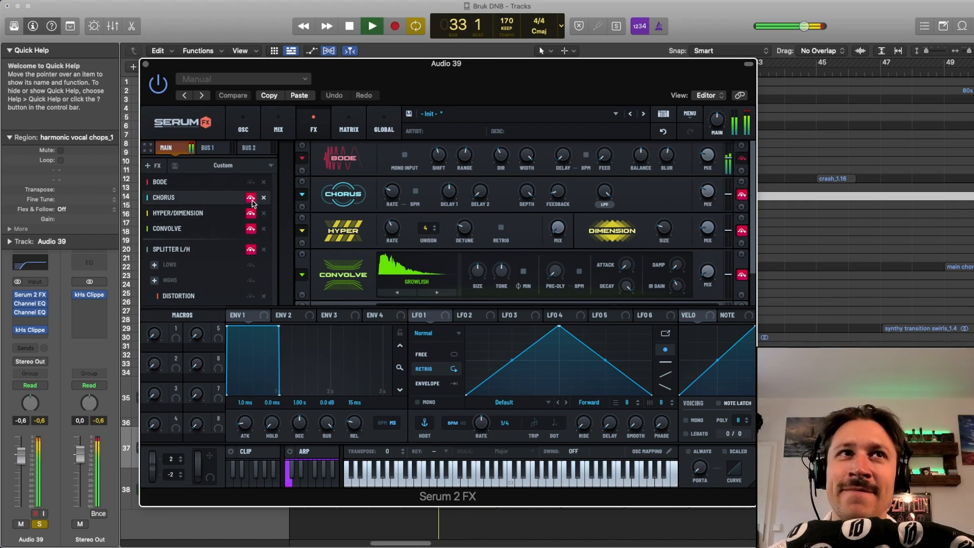
pyautogui.press('space')
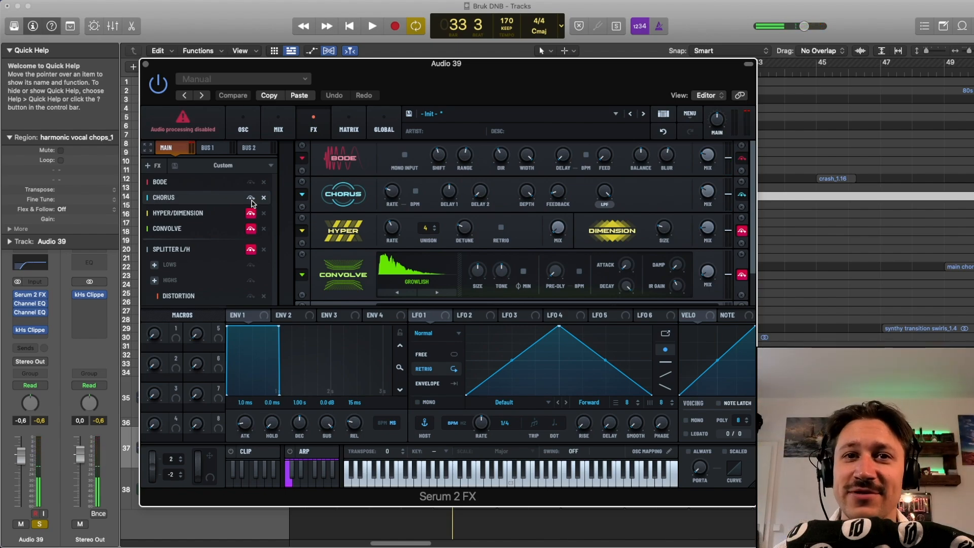
pyautogui.press('space')
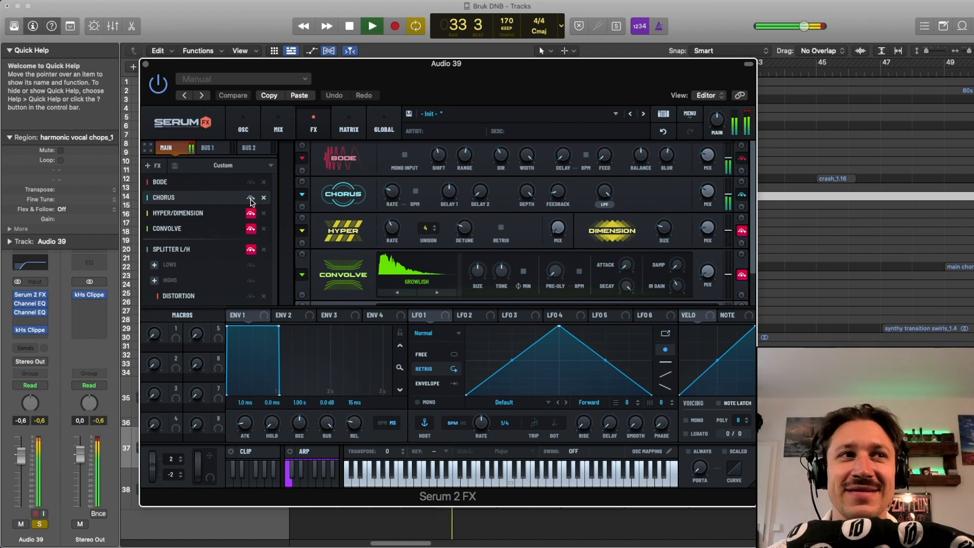
pyautogui.press('space')
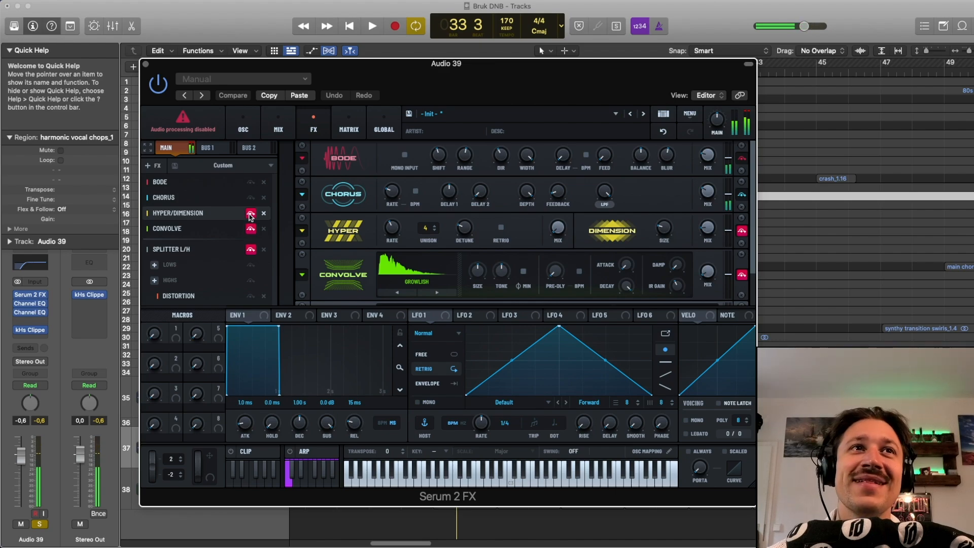
# Step: Enable the Hyper/Dimension module and audition the loop with the Dimension mix at 16%
pyautogui.click(250, 214)
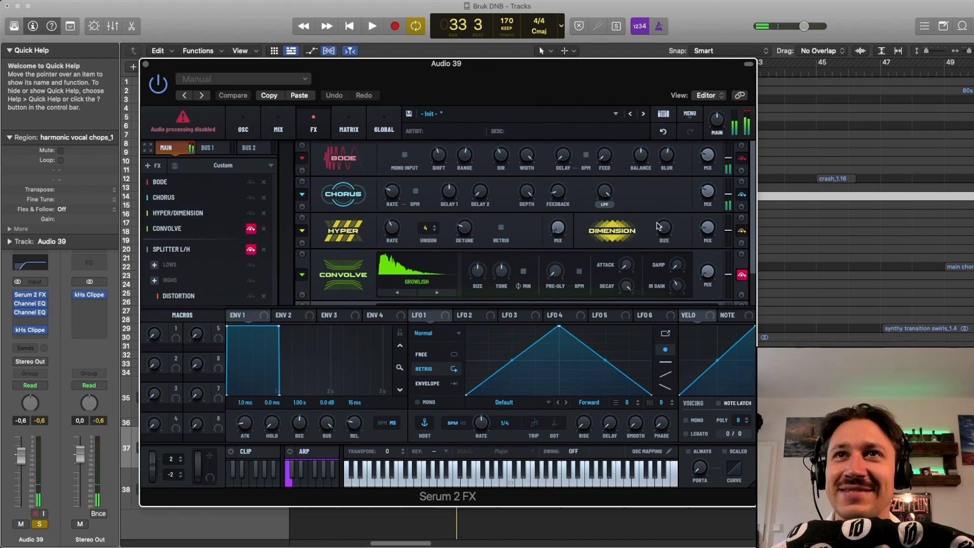
pyautogui.moveTo(712, 236)
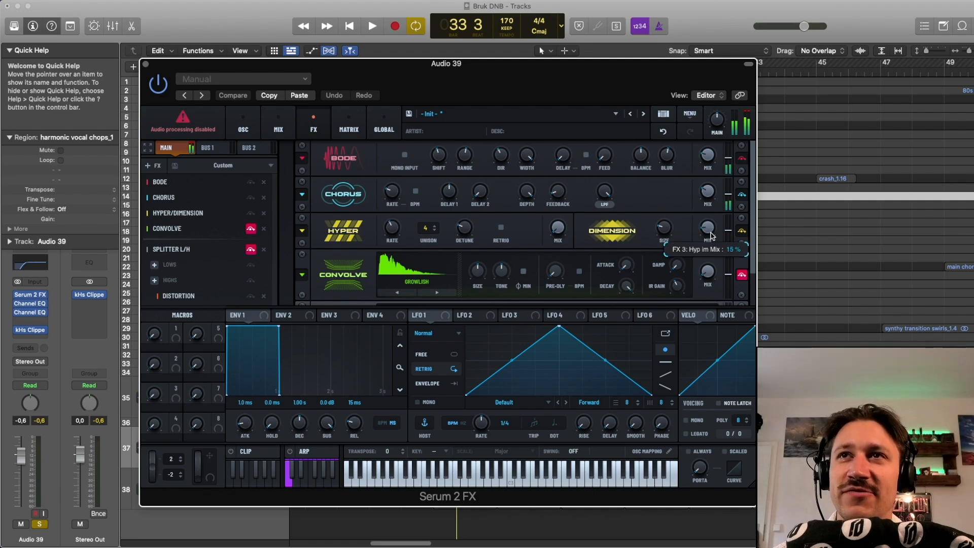
pyautogui.press('space')
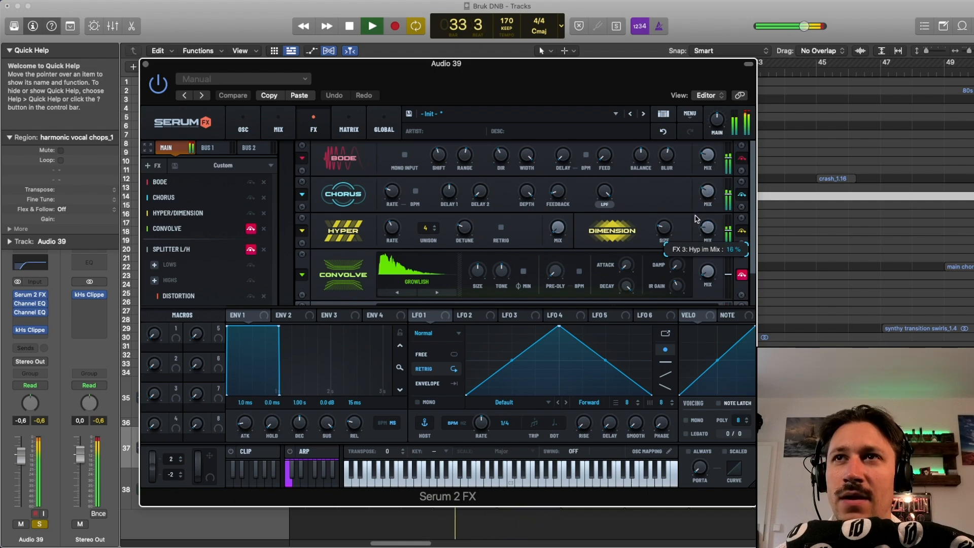
pyautogui.press('space')
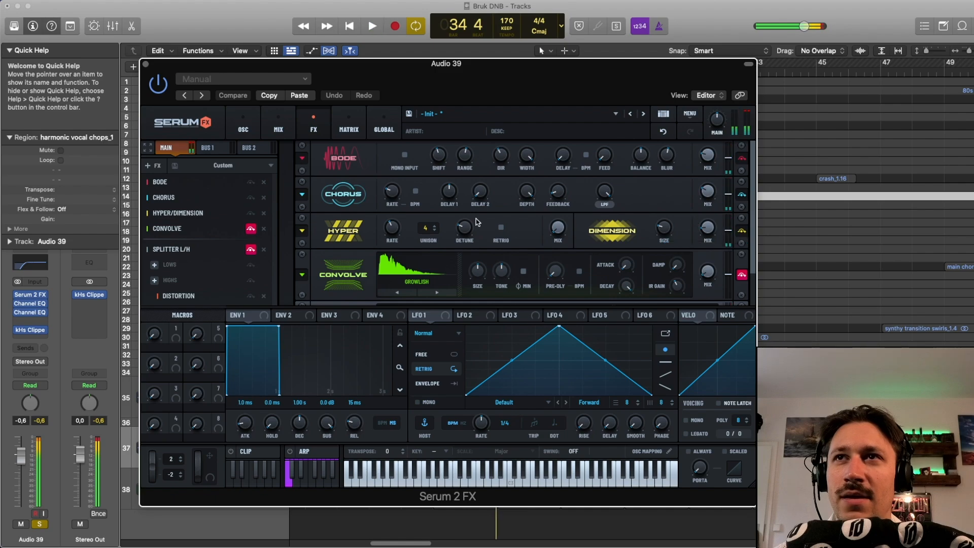
# Step: Compare the loop with the Hyper/Dimension module bypassed and active, leaving the module on
pyautogui.press('space')
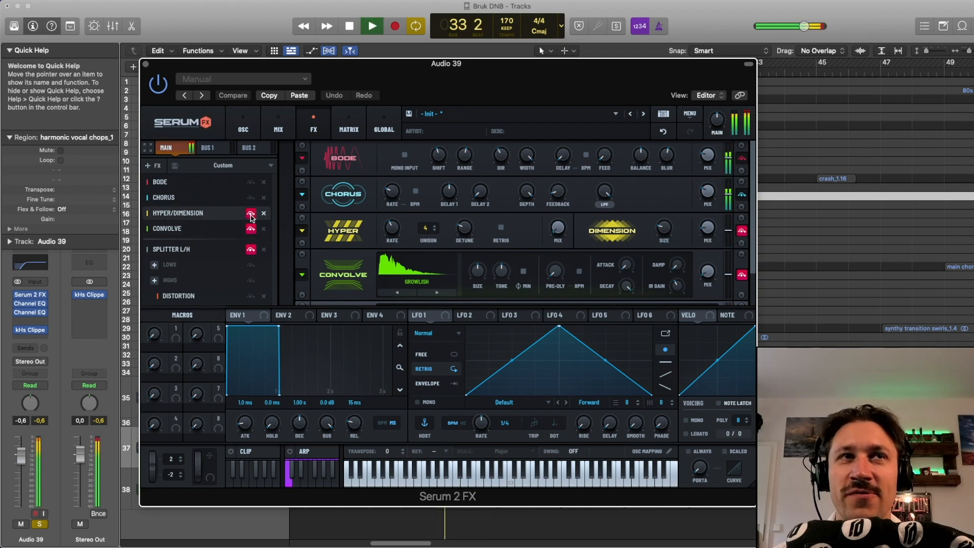
pyautogui.press('space')
pyautogui.press('space')
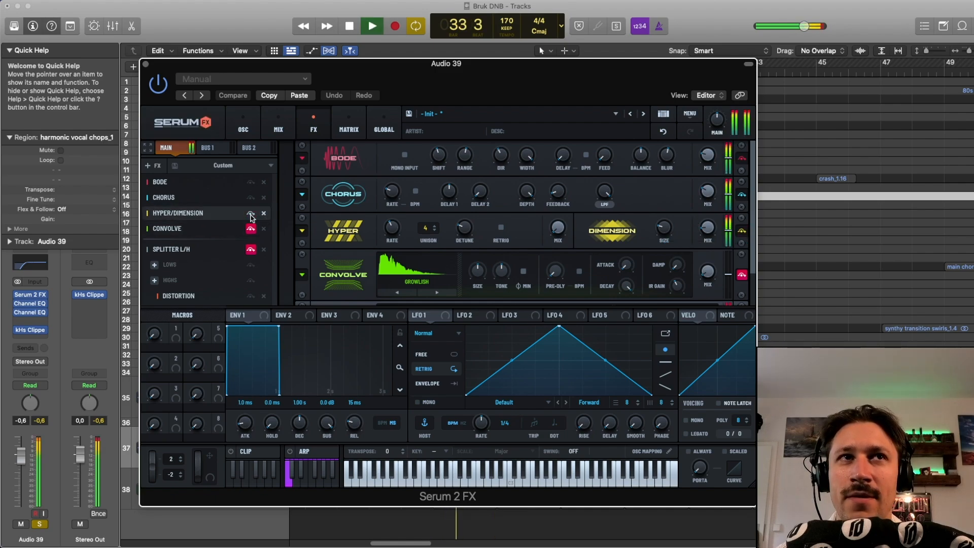
pyautogui.press('space')
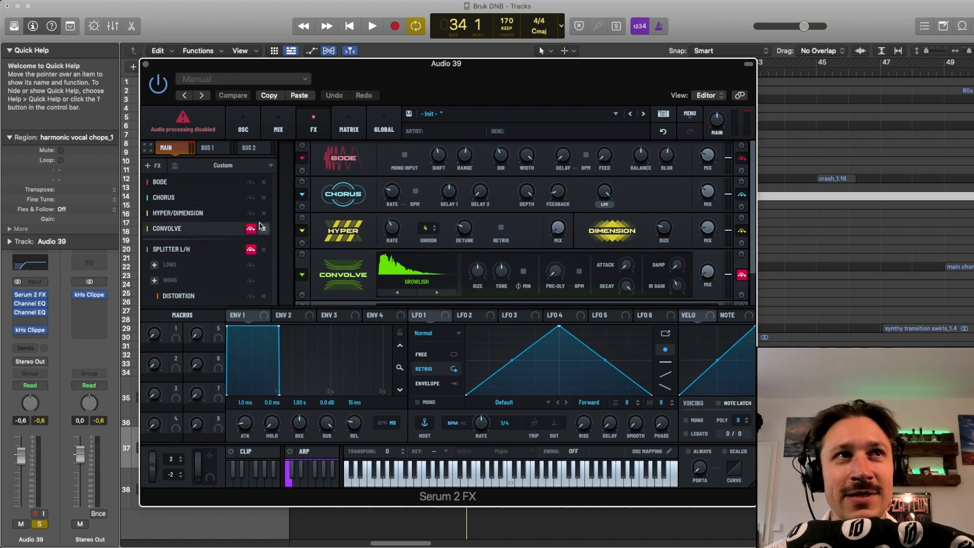
# Step: Enable the Convolve module and audition the loop while adjusting its wet mix to 7%
pyautogui.click(253, 228)
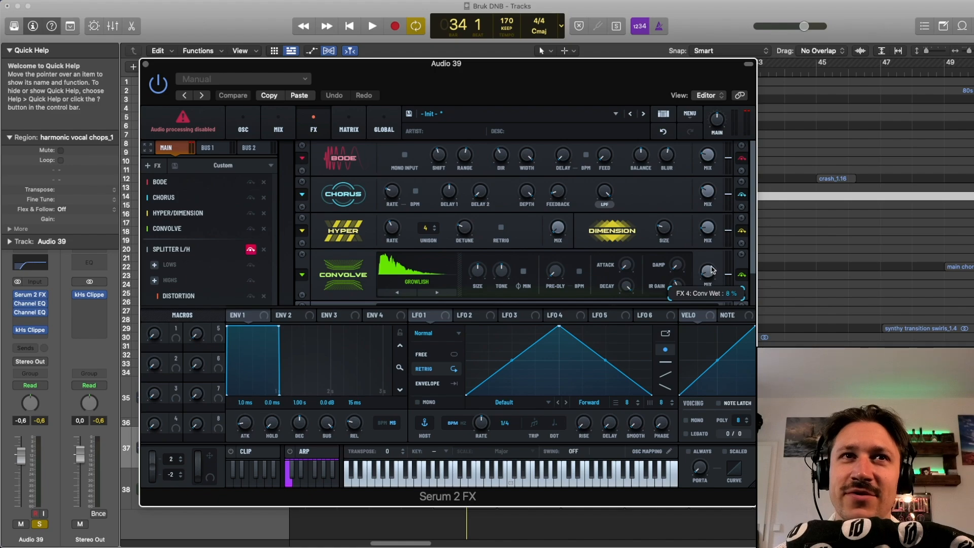
pyautogui.moveTo(712, 270)
pyautogui.mouseDown()
pyautogui.moveTo(712, 229)
pyautogui.moveTo(705, 261)
pyautogui.mouseUp()
pyautogui.press('space')
pyautogui.press('space')
pyautogui.press('space')
pyautogui.press('space')
pyautogui.press('space')
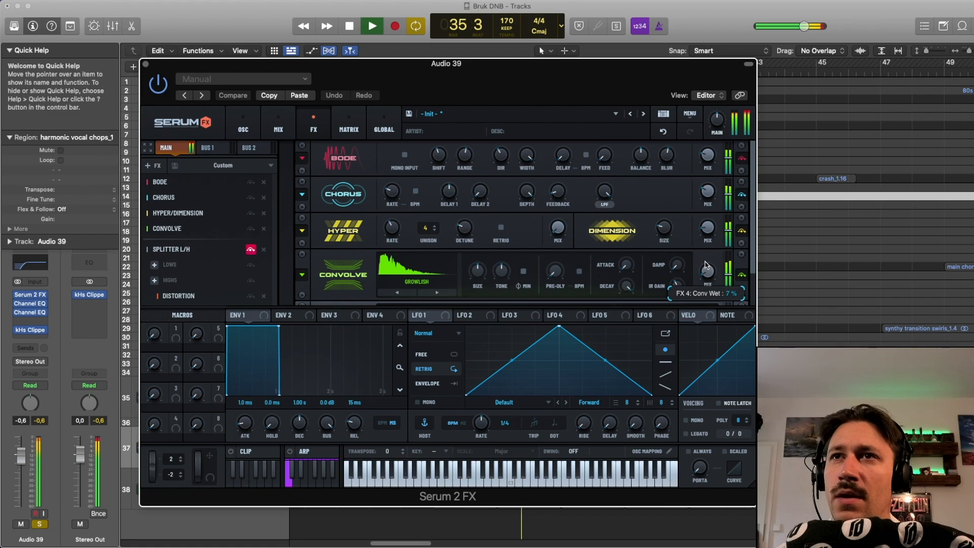
# Step: Bypass and reactivate the Convolve module during playback to compare the loop, and stop playback
pyautogui.click(742, 274)
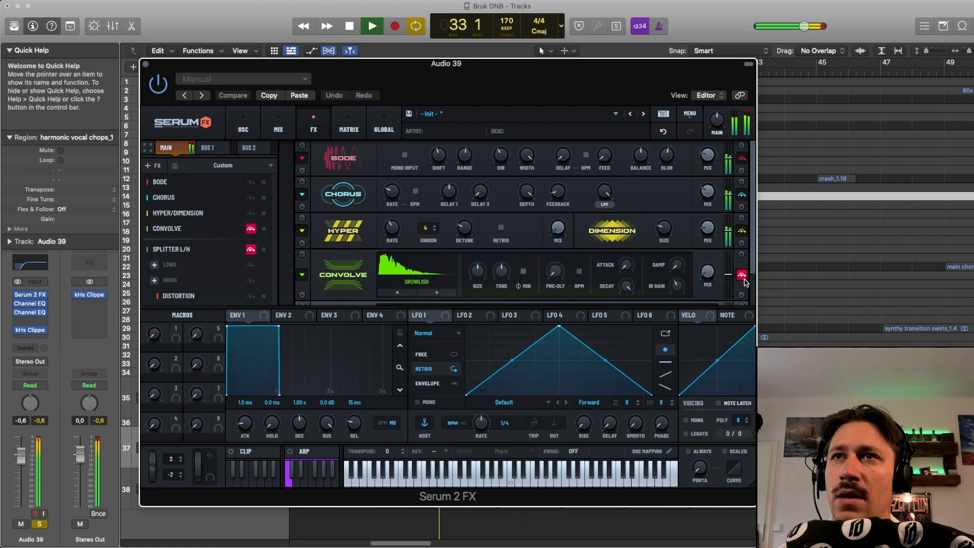
pyautogui.click(742, 275)
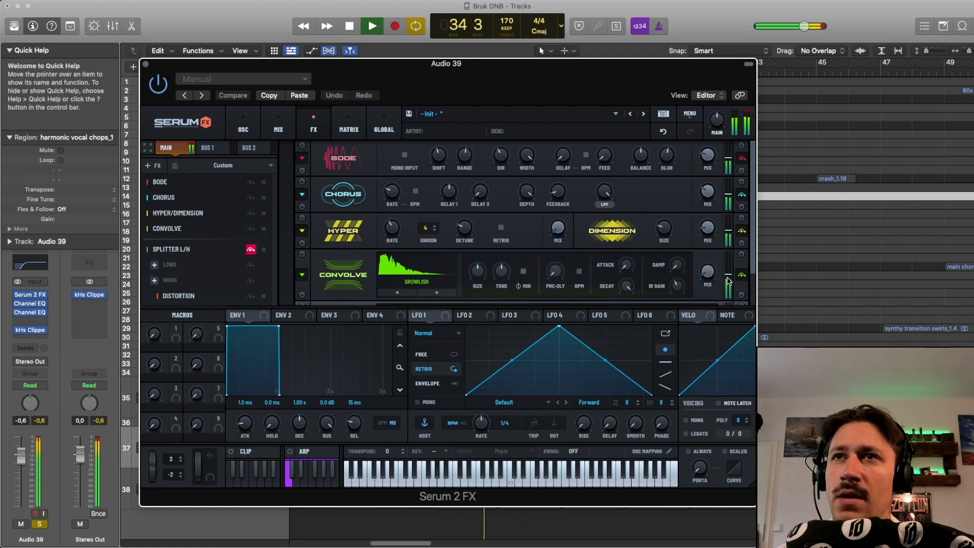
pyautogui.press('space')
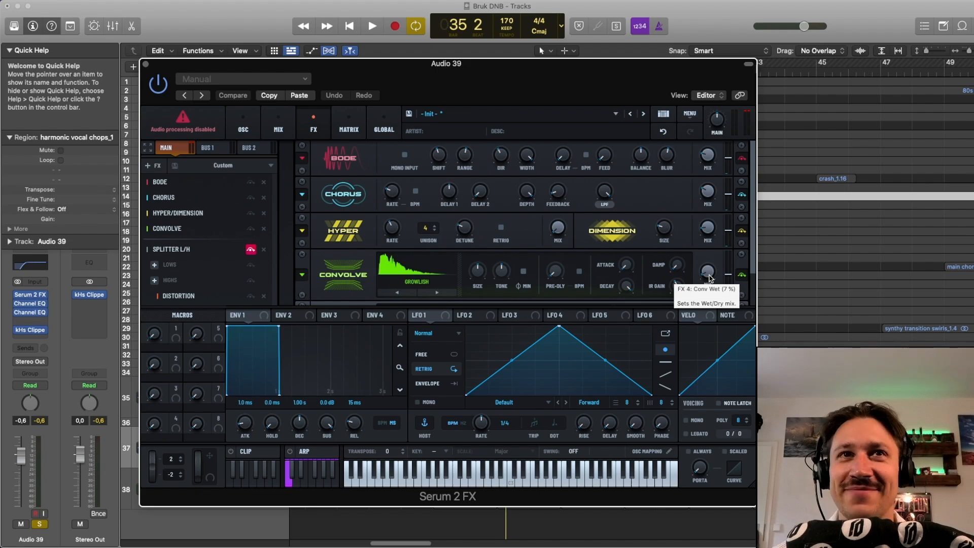
# Step: Look through Convolve's factory impulse response categories, including Coloration, and keep the Growlish impulse response
pyautogui.click(401, 273)
pyautogui.moveTo(417, 293)
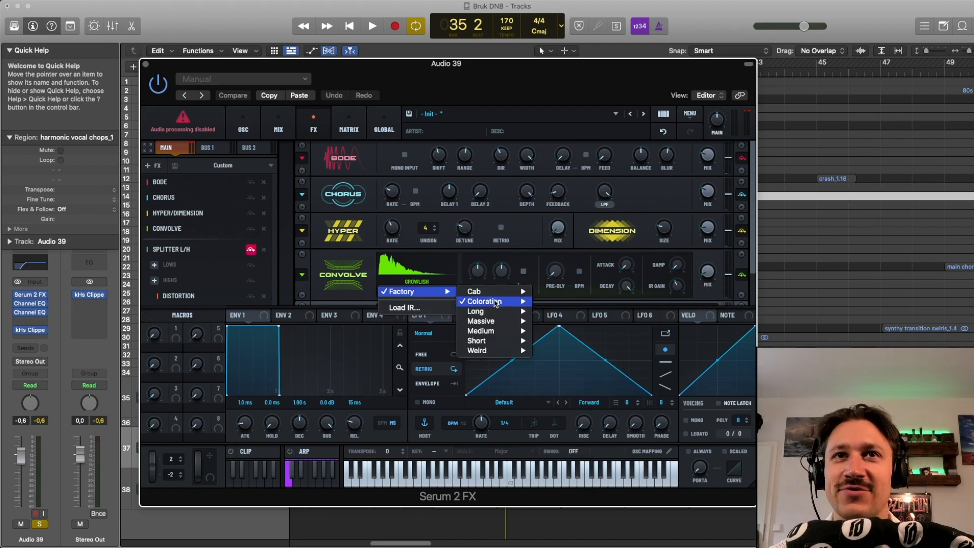
pyautogui.click(386, 266)
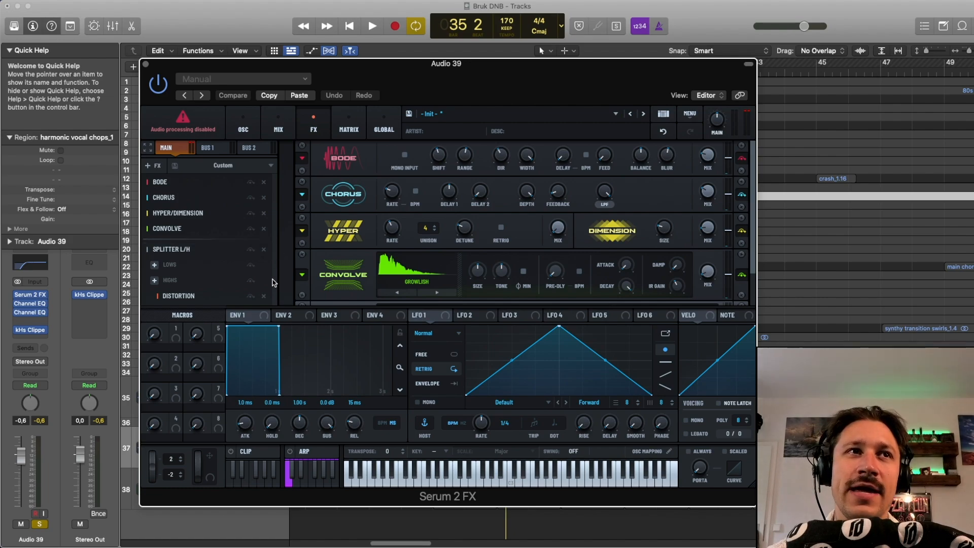
# Step: Show the Distortion module in the L/H splitter's highs band and audition the loop while moving its mix
pyautogui.scroll(-2, 330, 277)
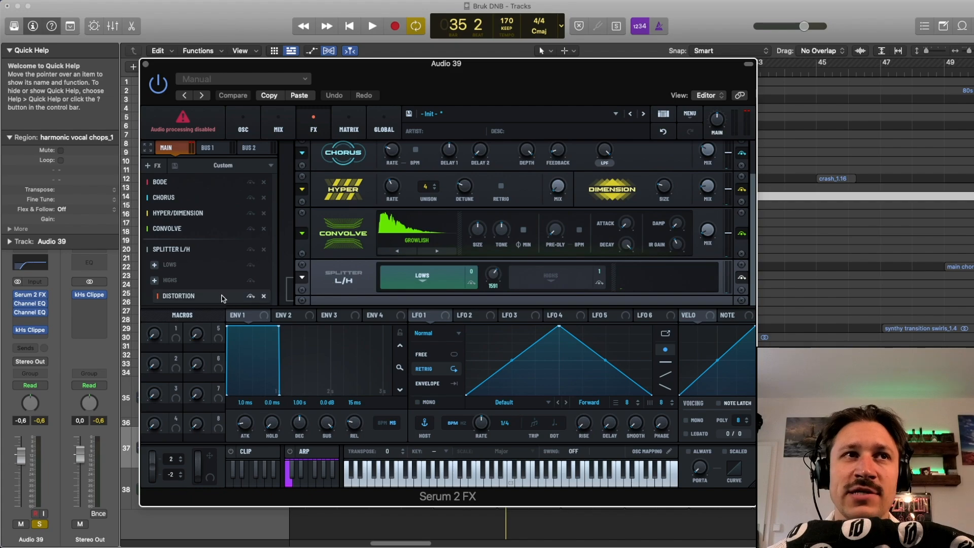
pyautogui.click(209, 297)
pyautogui.scroll(-2, 350, 274)
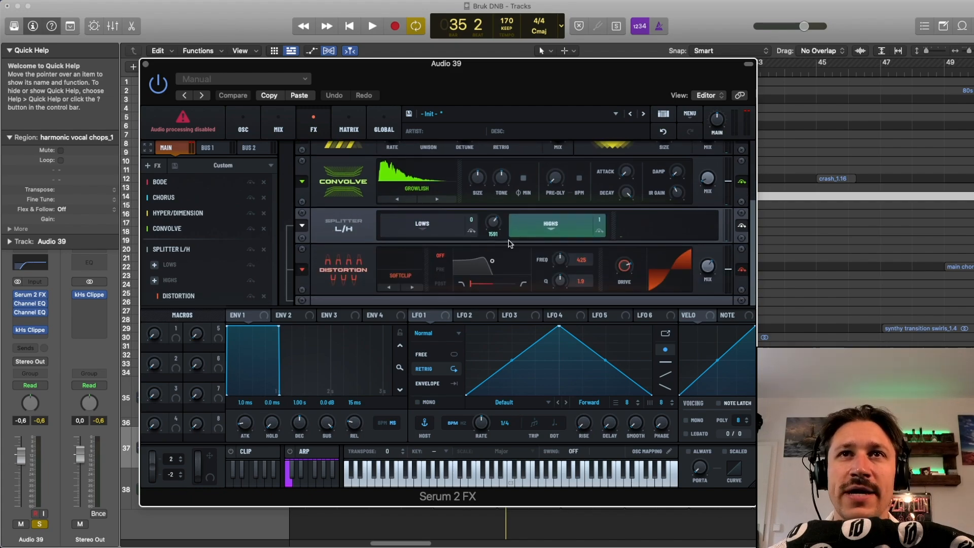
pyautogui.press('space')
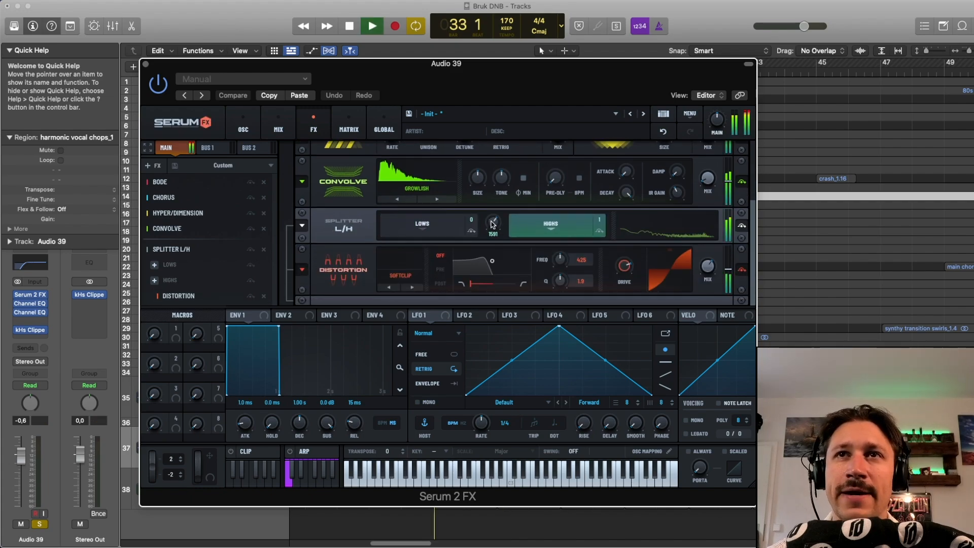
pyautogui.moveTo(710, 268); pyautogui.dragTo(702, 223)
pyautogui.press('space')
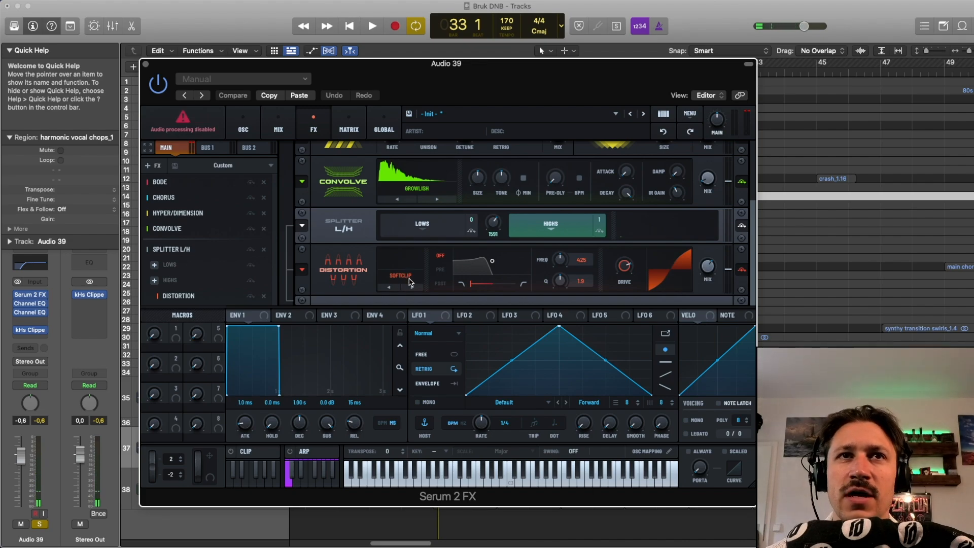
# Step: Play the loop with the Softclip distortion active on the splitter's highs, and stop playback
pyautogui.moveTo(627, 269)
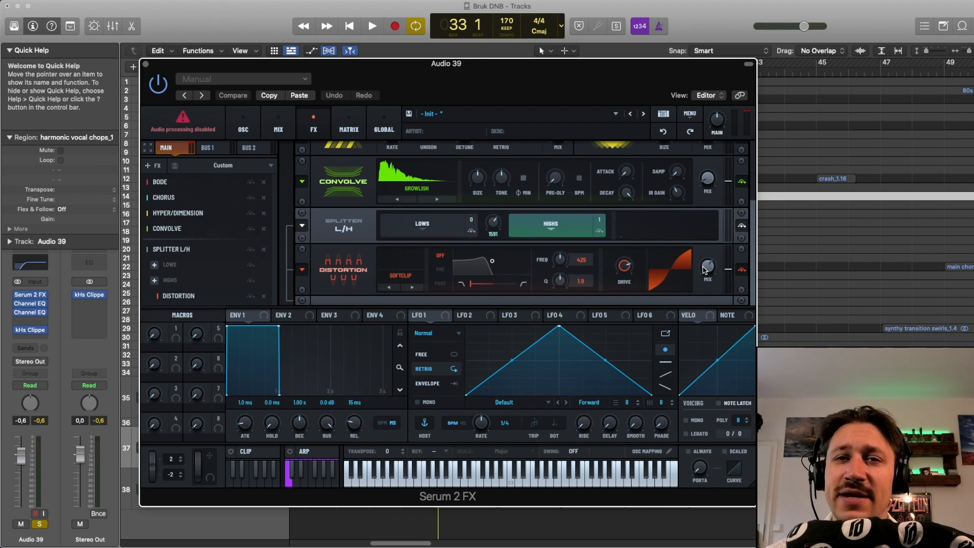
pyautogui.press('space')
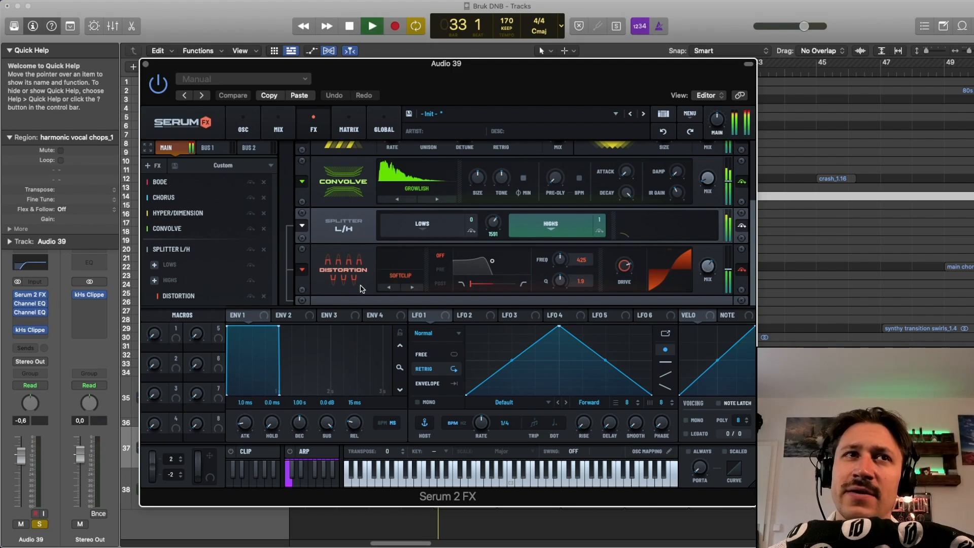
pyautogui.press('space')
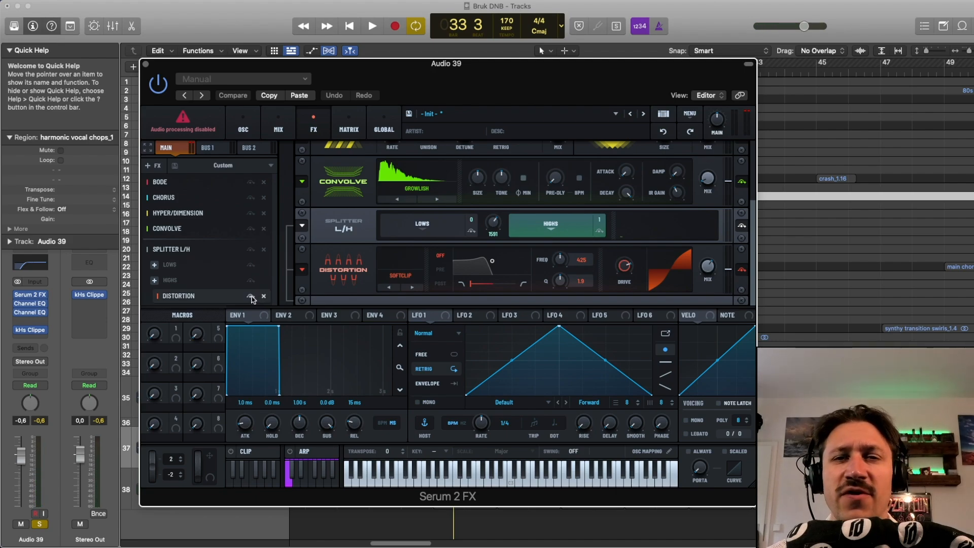
# Step: Compare the loop twice with the Distortion module bypassed and active, leaving the module on
pyautogui.press('space')
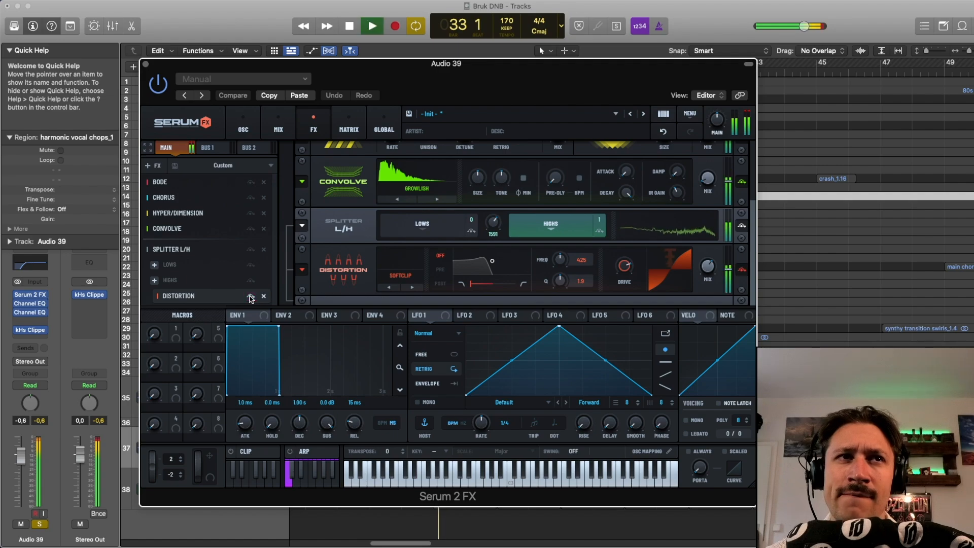
pyautogui.click(250, 296)
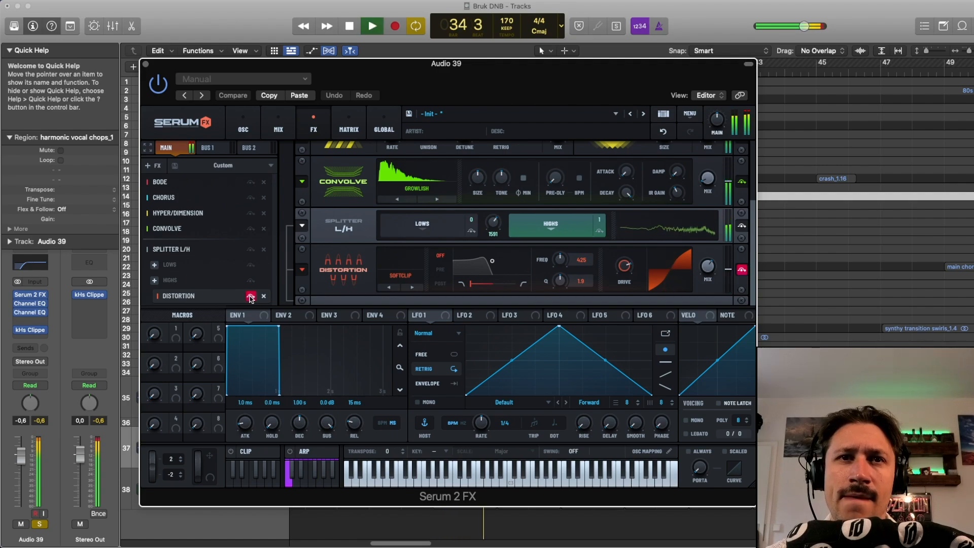
pyautogui.click(250, 296)
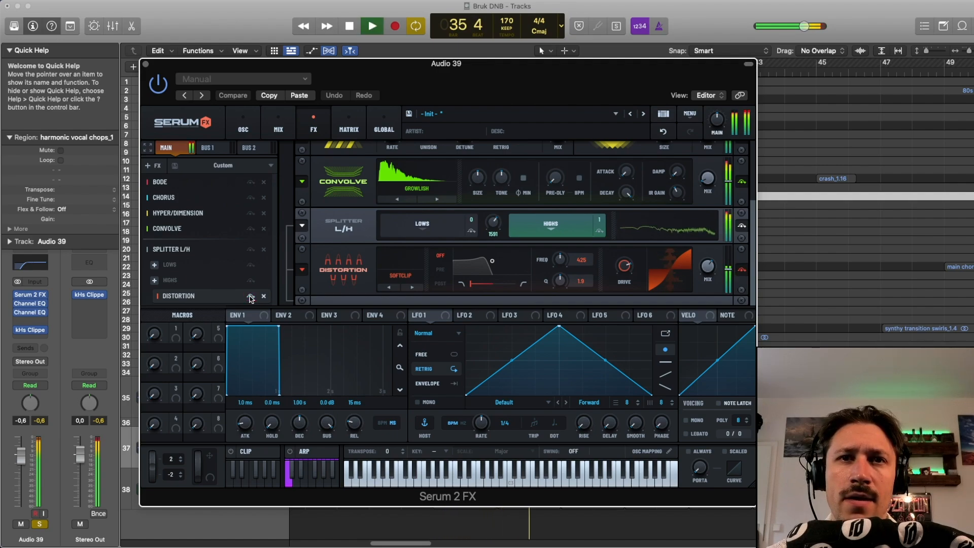
pyautogui.press('space')
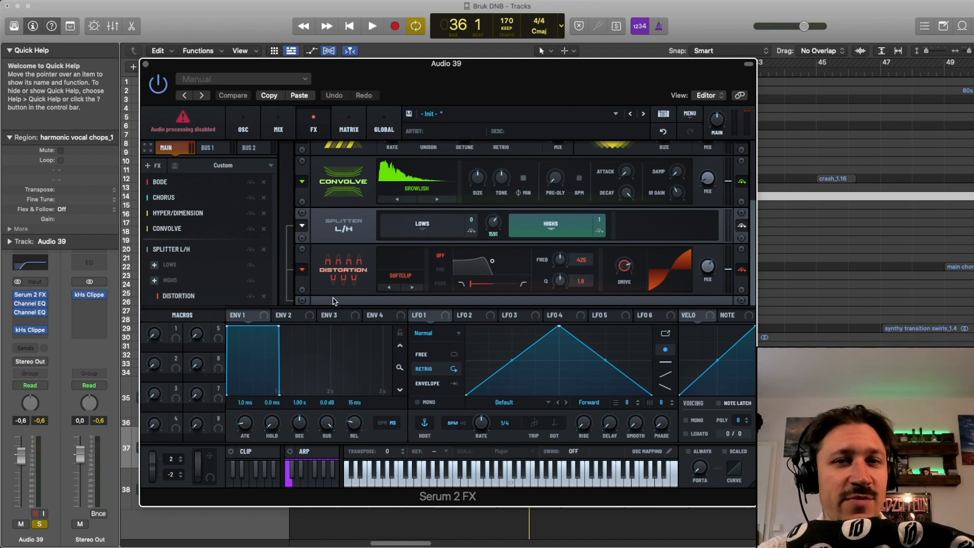
pyautogui.press('space')
pyautogui.click(251, 295)
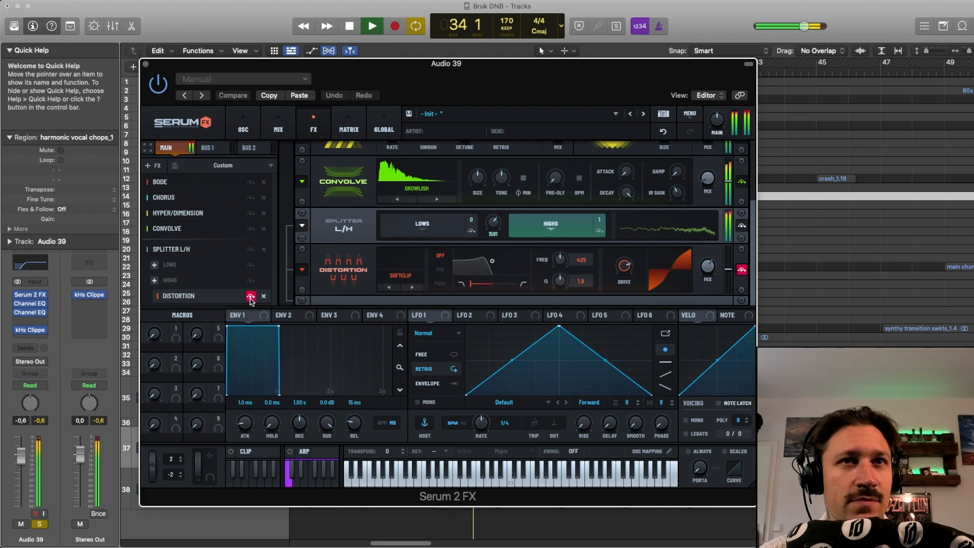
pyautogui.click(250, 296)
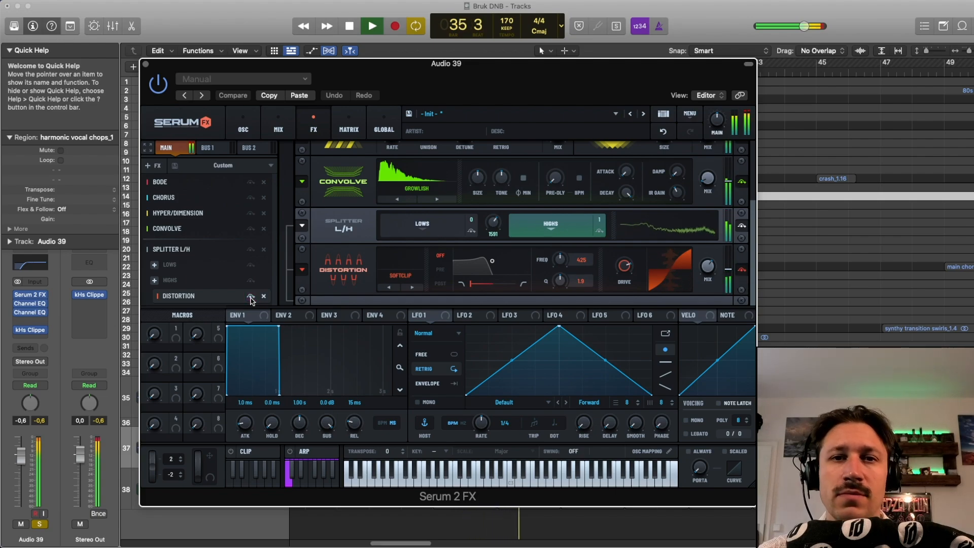
pyautogui.press('space')
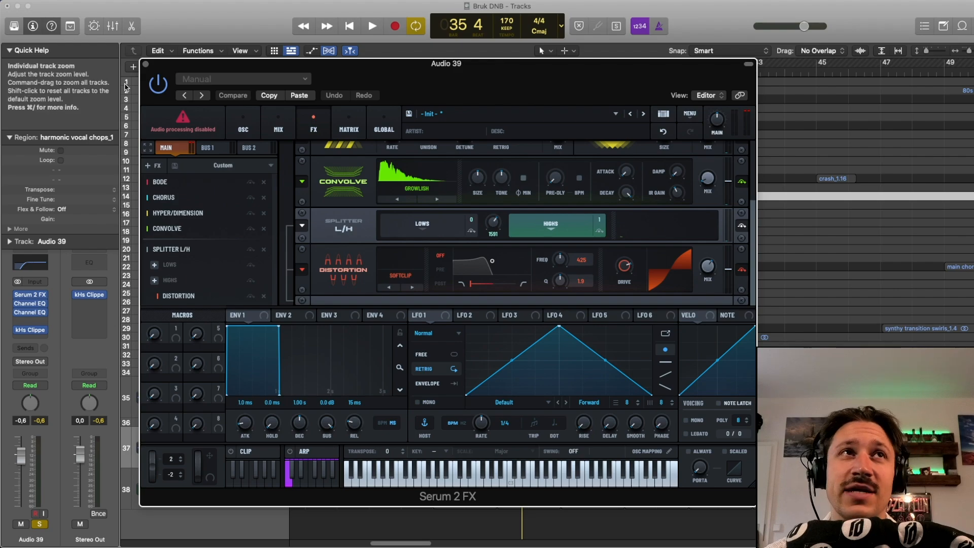
# Step: Close the Serum 2 FX plug-in window and turn off solo on the Audio 39 track
pyautogui.click(147, 65)
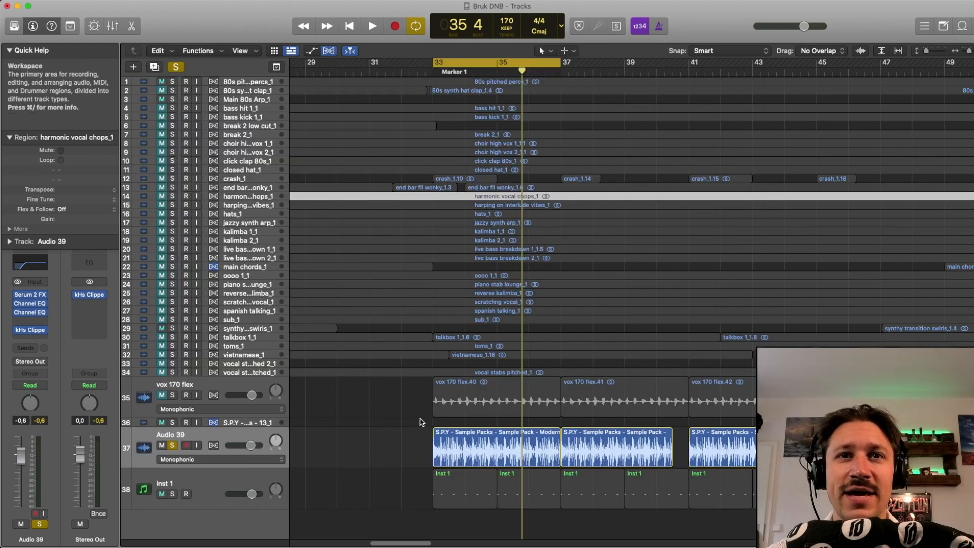
pyautogui.click(172, 446)
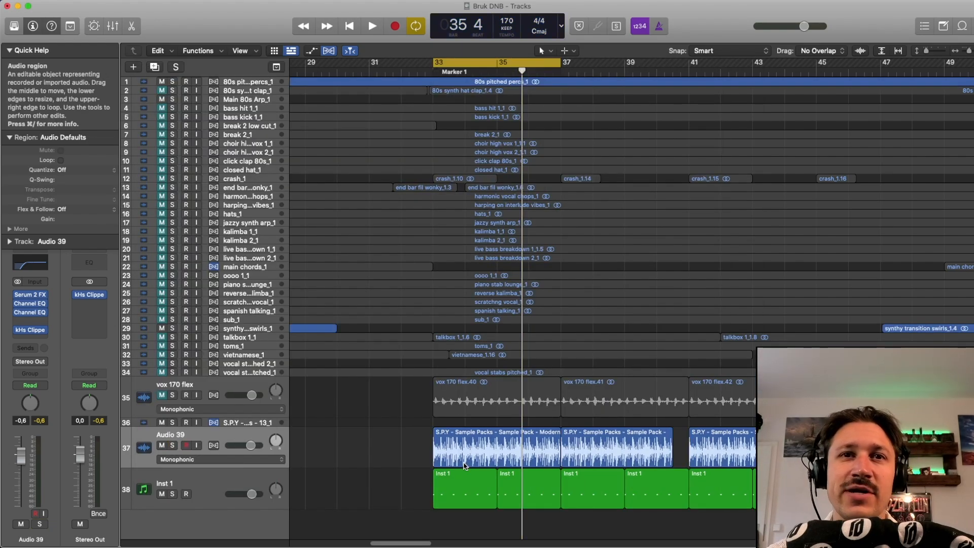
# Step: Audition the looped section with the Audio 39 and Inst 1 tracks together three times, stopping playback after each pass
pyautogui.moveTo(395, 443); pyautogui.dragTo(439, 480)
pyautogui.press('space')
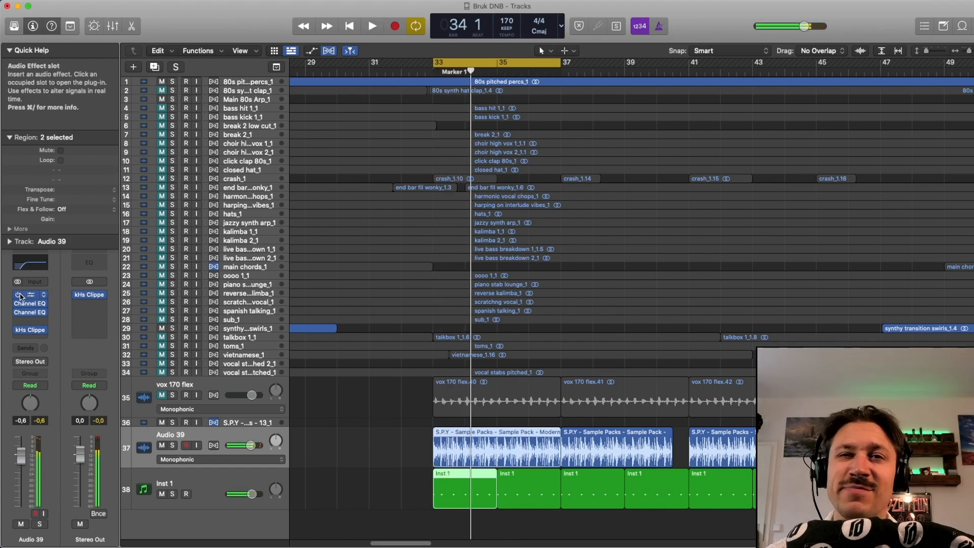
pyautogui.press('space')
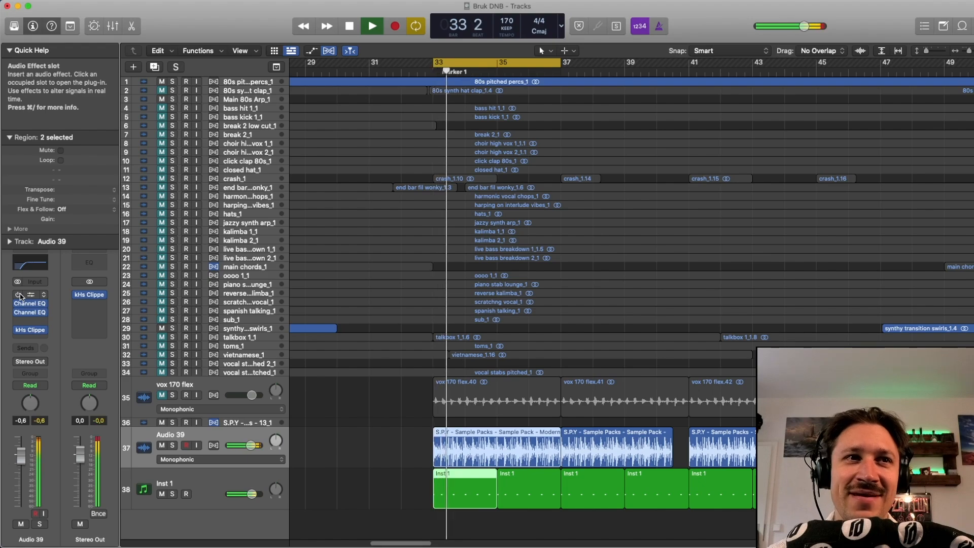
pyautogui.press('space')
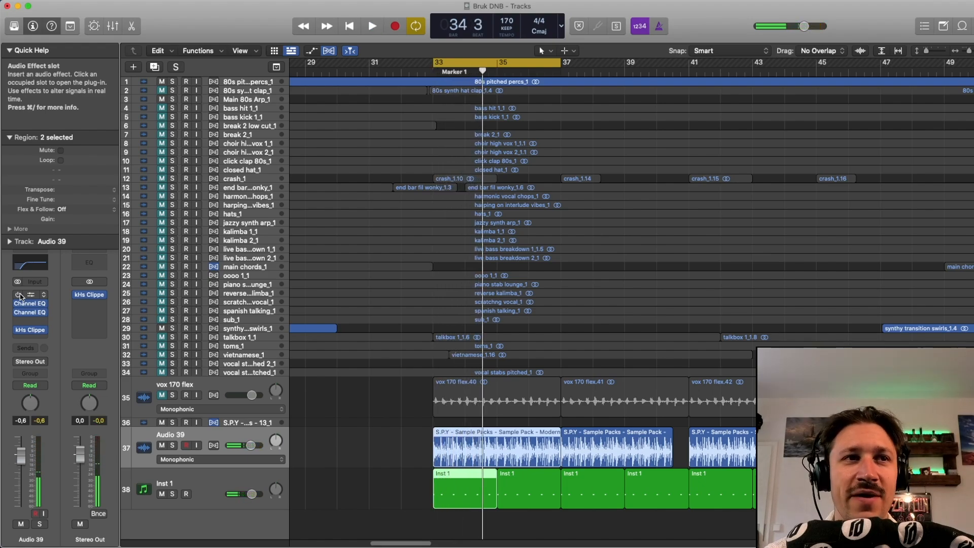
pyautogui.click(371, 410)
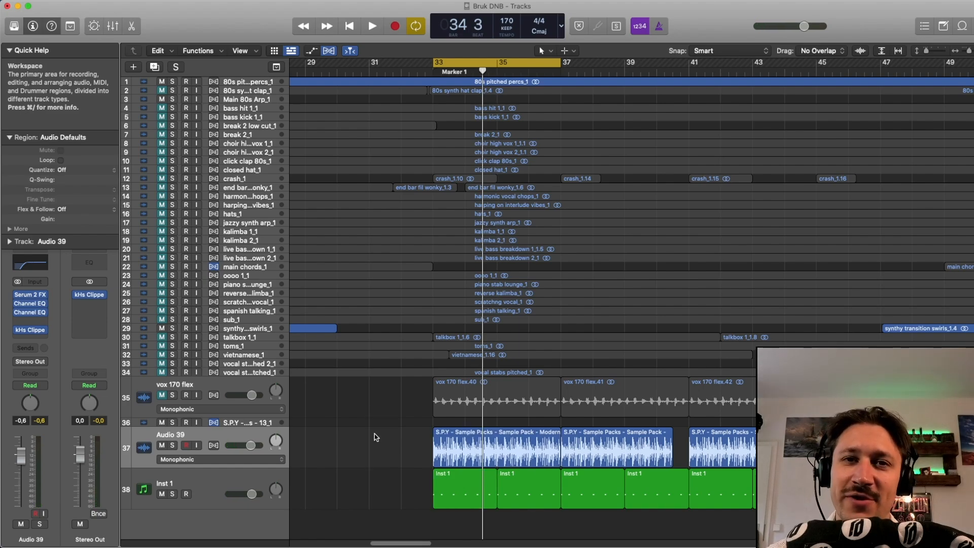
pyautogui.press('space')
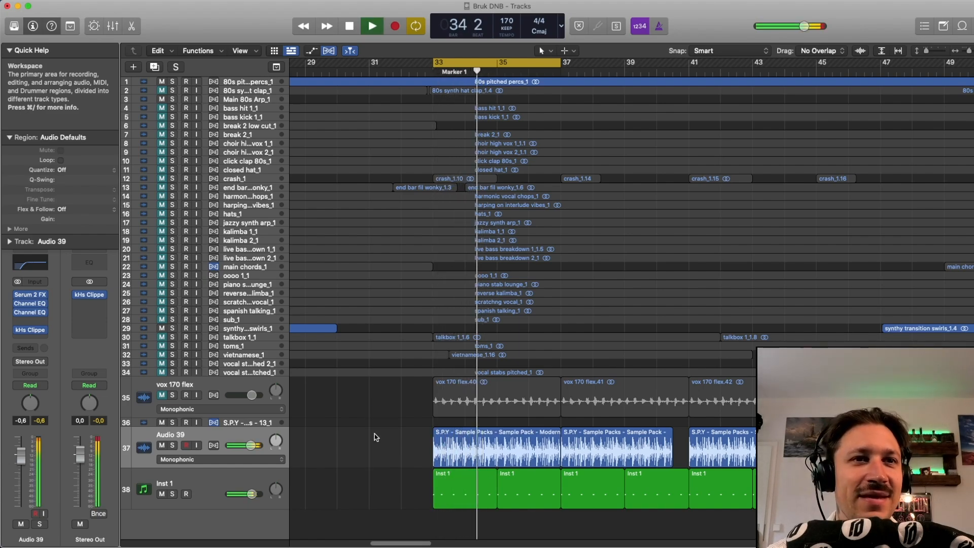
pyautogui.press('space')
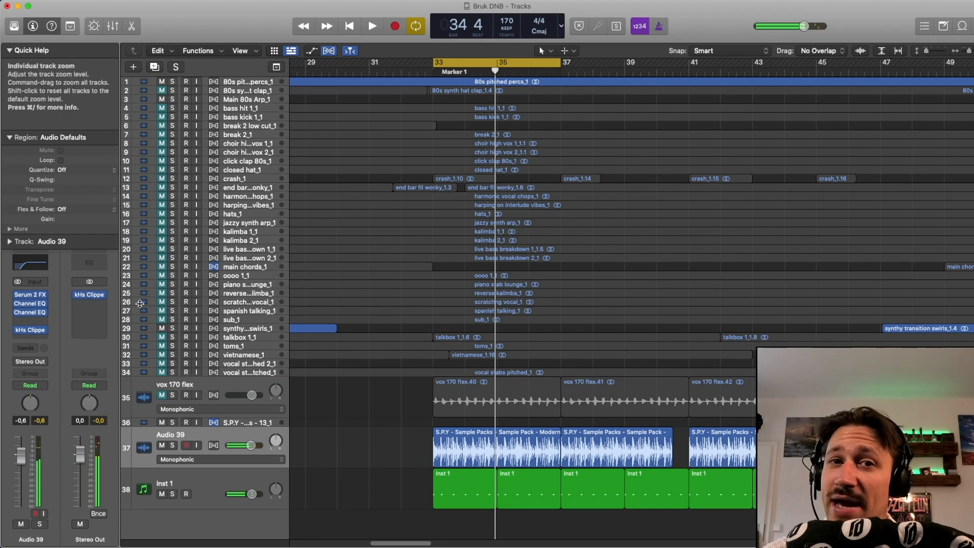
# Step: Bypass both Channel EQs on the Audio 39 channel strip and open their plug-in windows
pyautogui.click(17, 304)
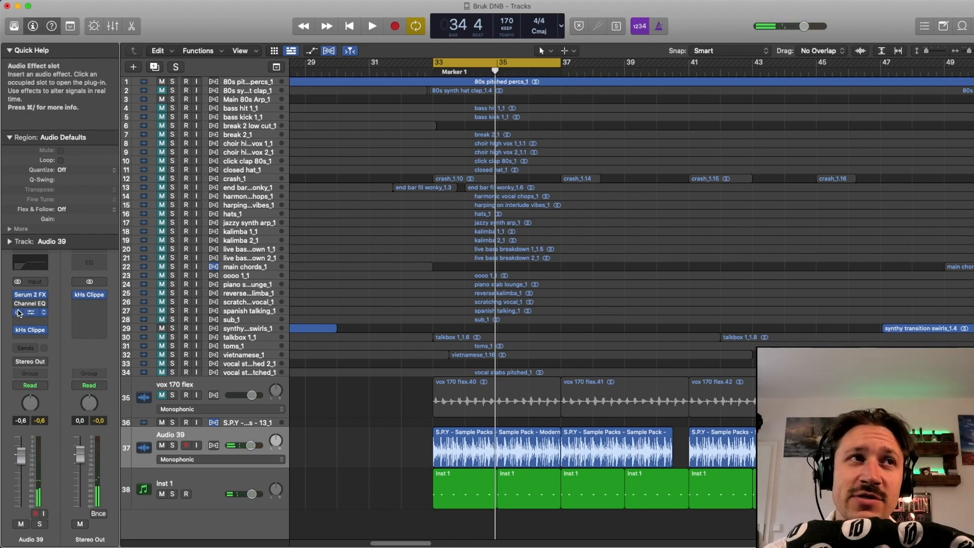
pyautogui.click(30, 305)
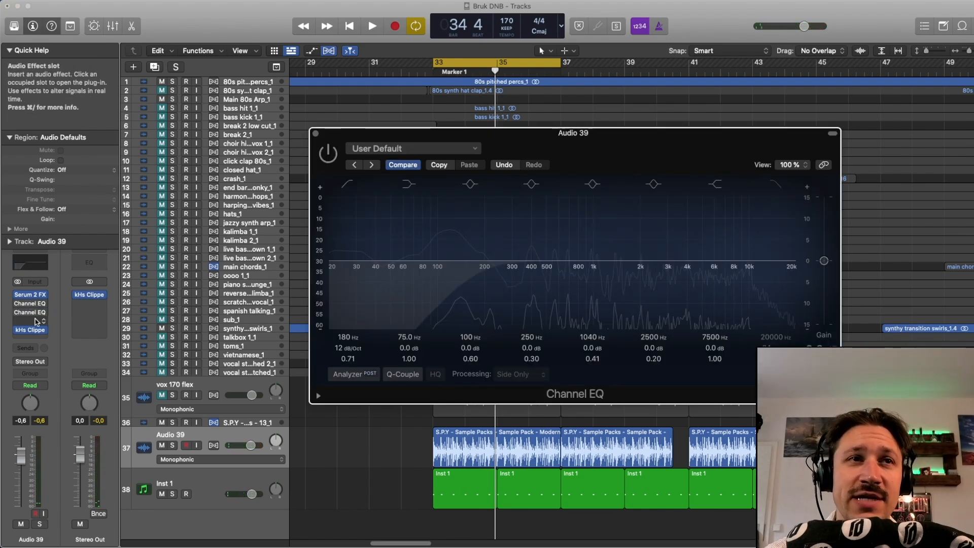
pyautogui.click(33, 315)
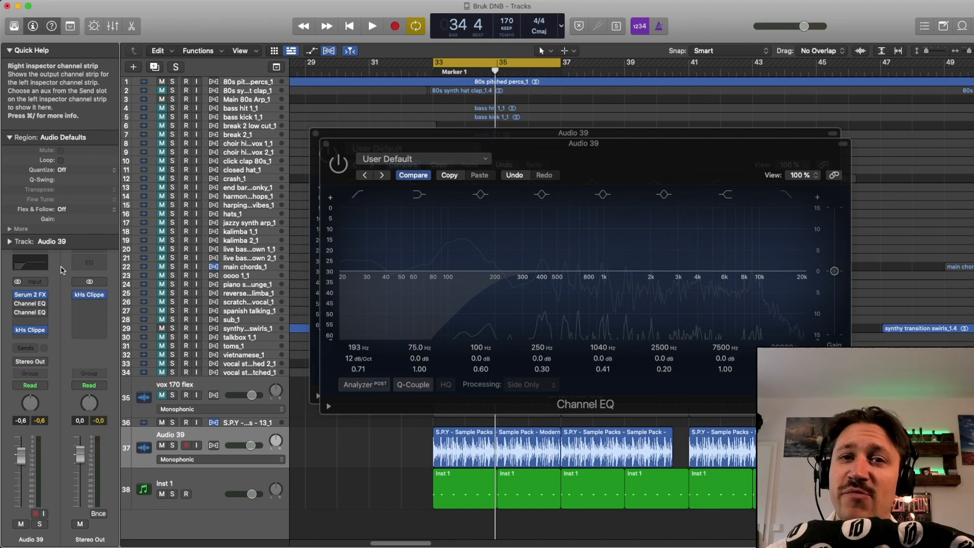
# Step: Compare the loop with the two side-only Channel EQs bypassed and re-enabled, leaving both on, and close their windows
pyautogui.press('space')
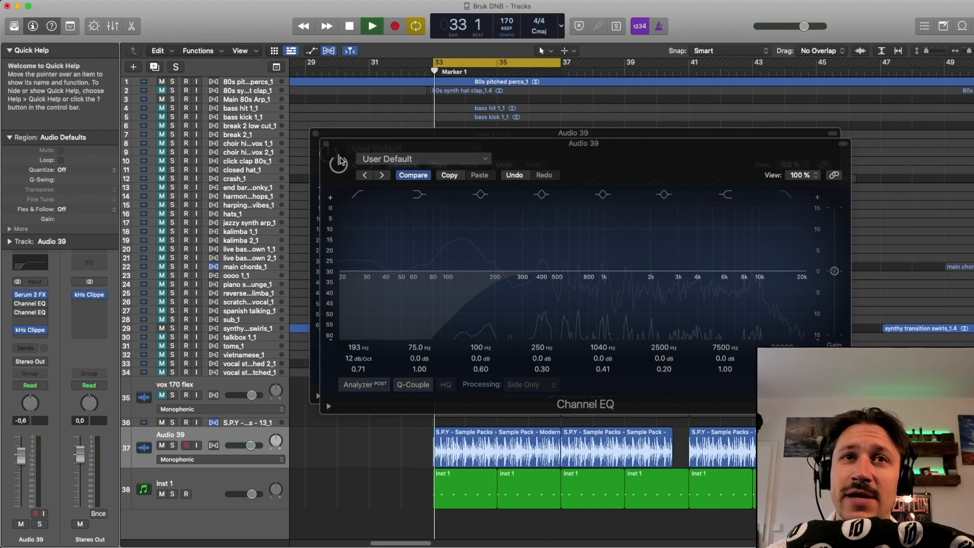
pyautogui.press('space')
pyautogui.click(339, 162)
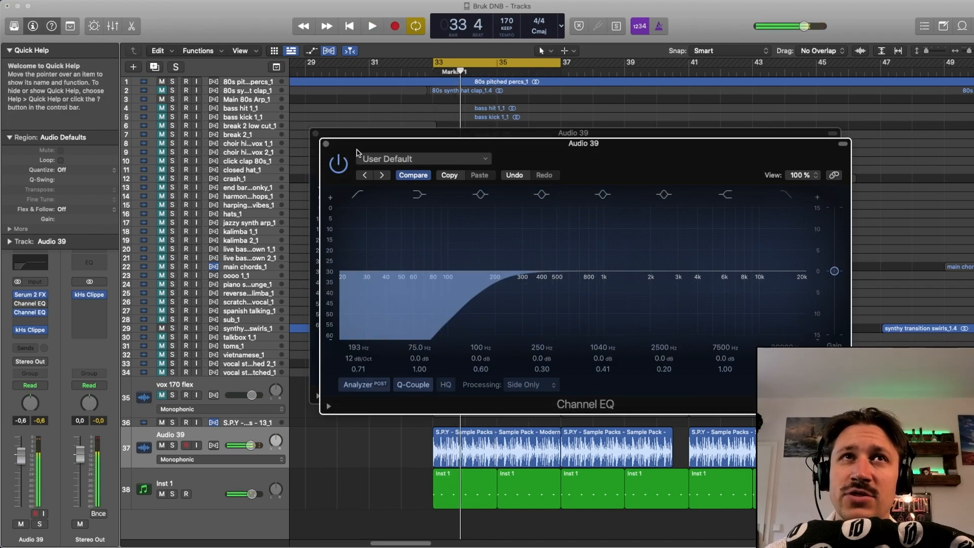
pyautogui.press('space')
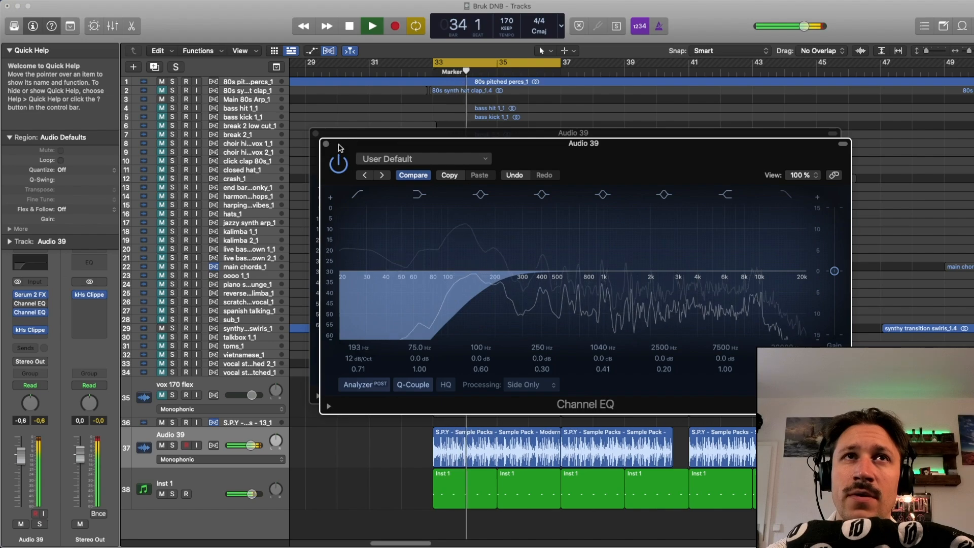
pyautogui.moveTo(355, 147); pyautogui.dragTo(339, 139)
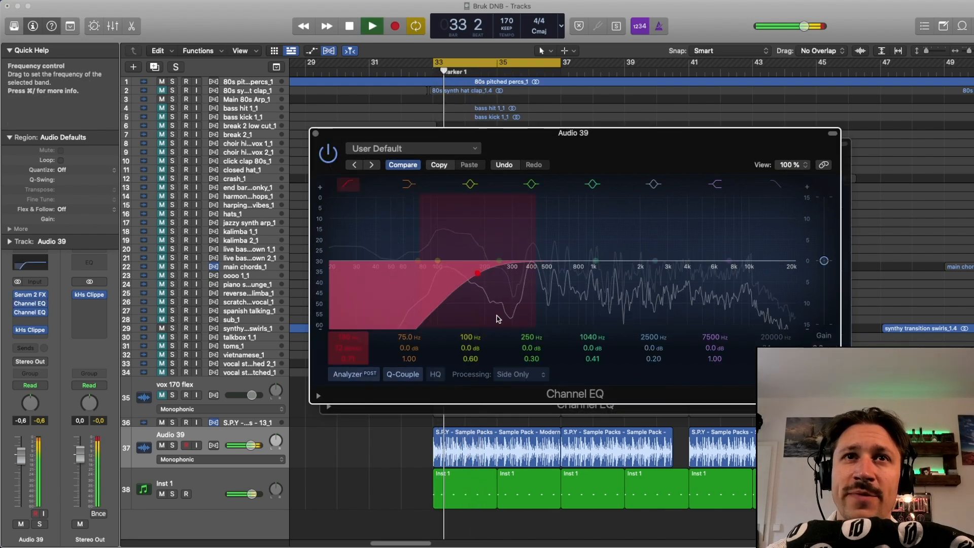
pyautogui.press('space')
pyautogui.click(316, 134)
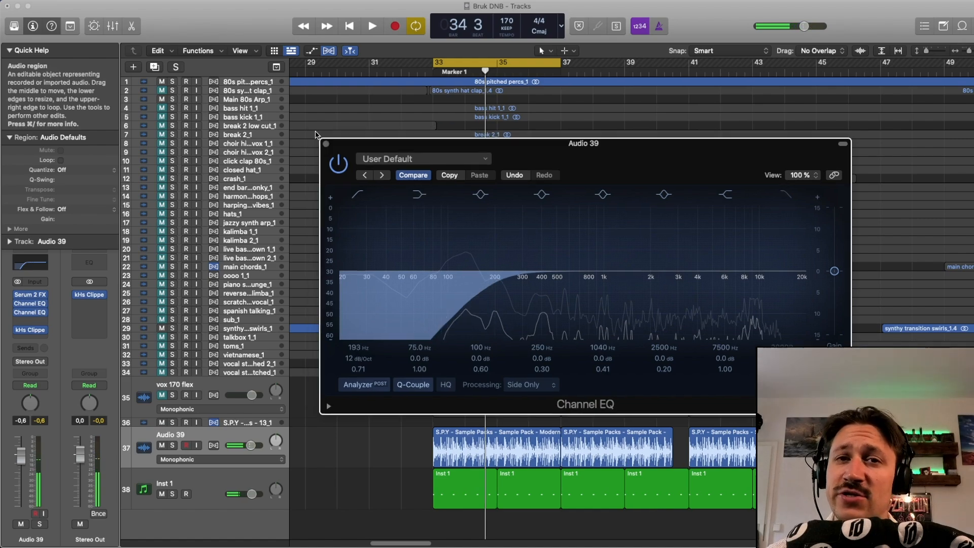
pyautogui.click(326, 144)
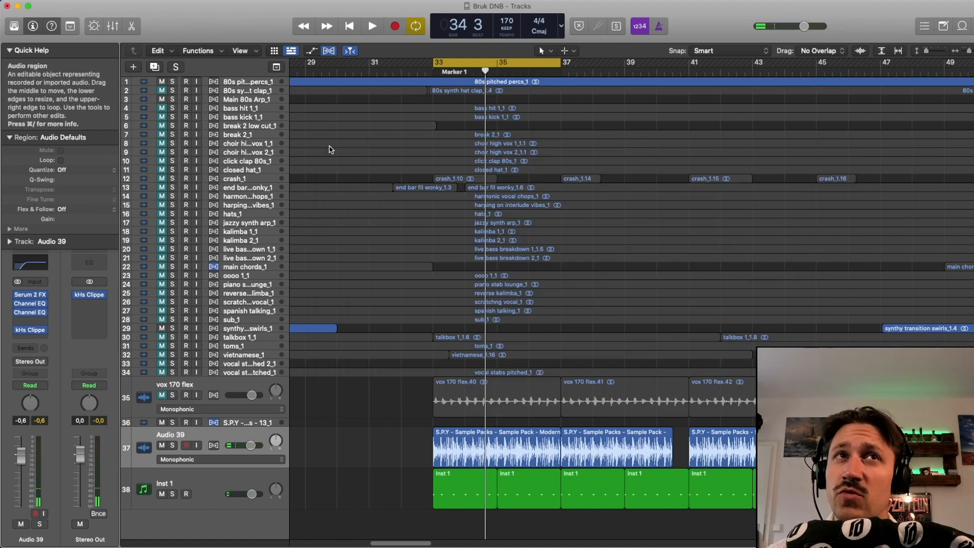
pyautogui.moveTo(406, 445); pyautogui.dragTo(459, 486)
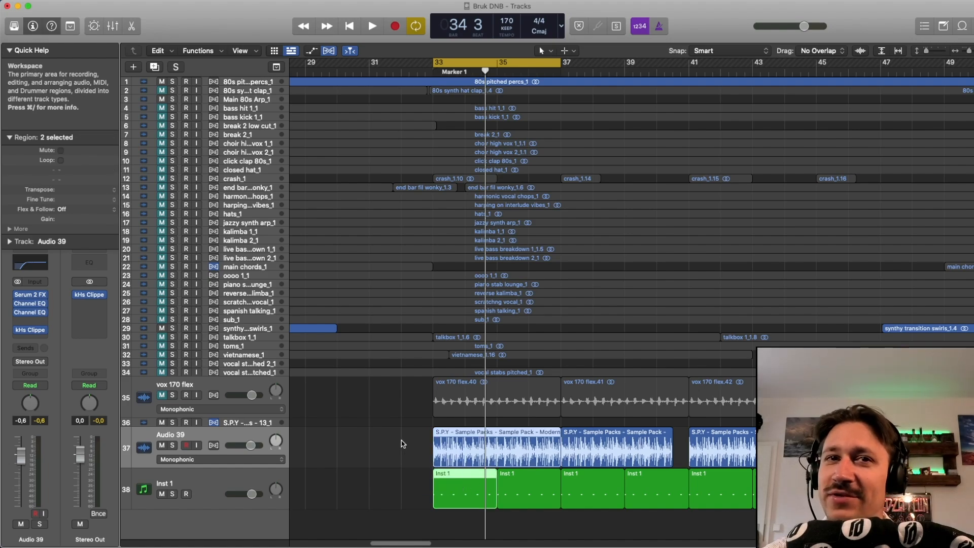
pyautogui.moveTo(395, 431); pyautogui.dragTo(453, 486)
pyautogui.moveTo(401, 449); pyautogui.dragTo(436, 488)
pyautogui.click(390, 460)
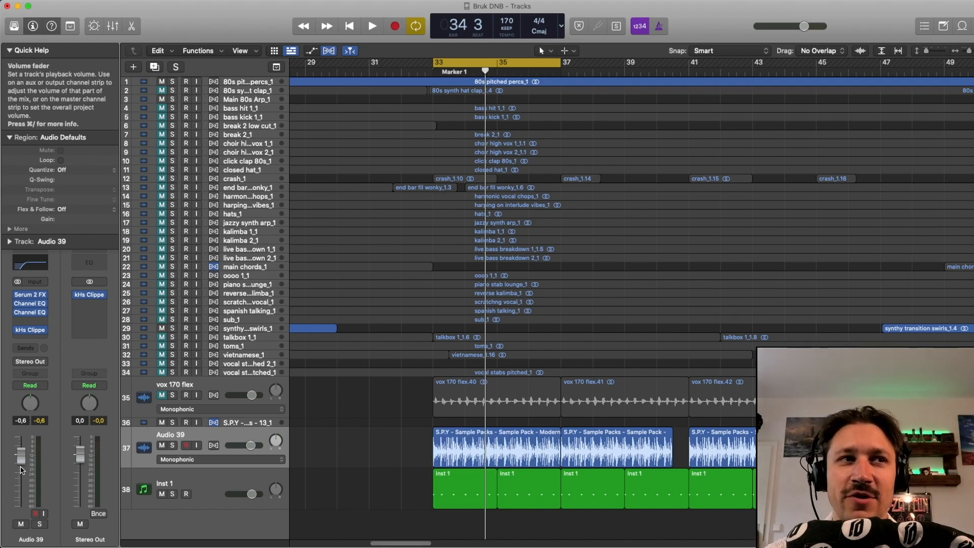
# Step: Play the loop with the complete Audio 39 effects chain active, and stop playback
pyautogui.press('space')
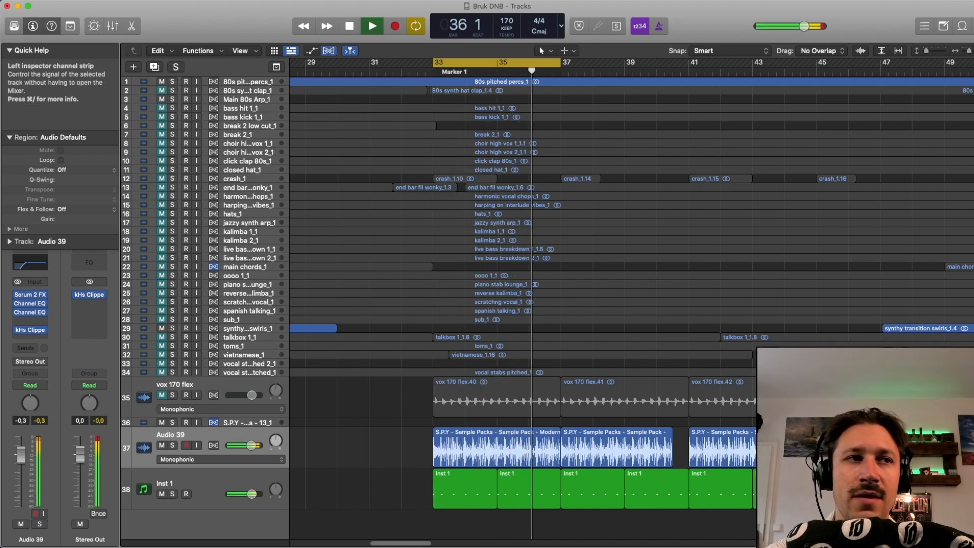
pyautogui.press('space')
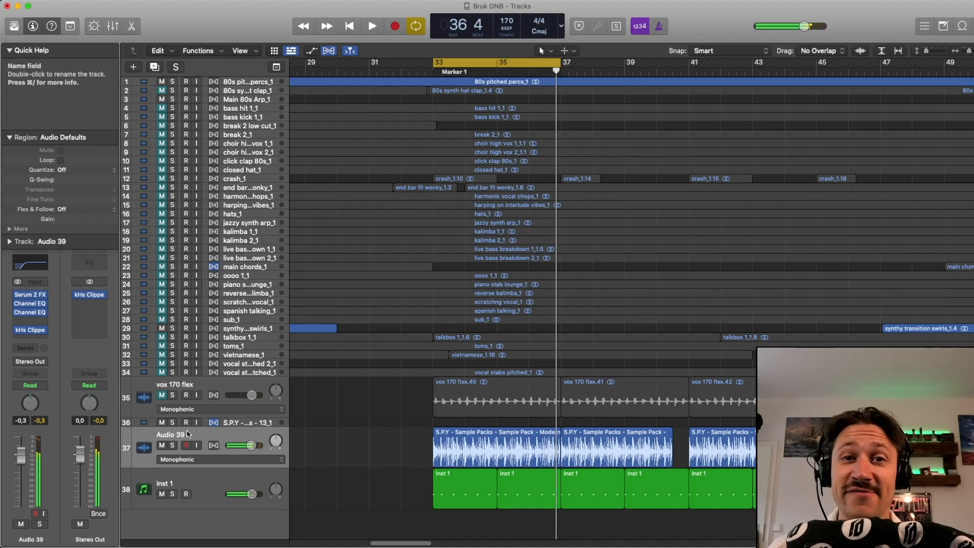